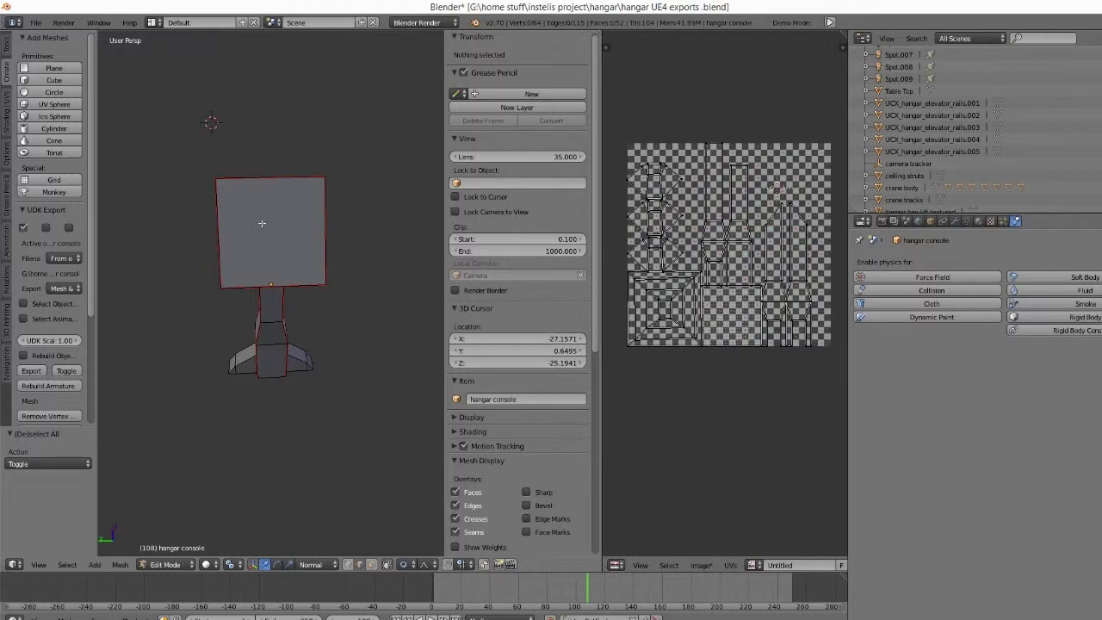
# Step: Examine the console's screen face in face selection mode, along with the UV layout of the whole mesh
pyautogui.moveTo(262, 223); pyautogui.dragTo(297, 228, button='middle')
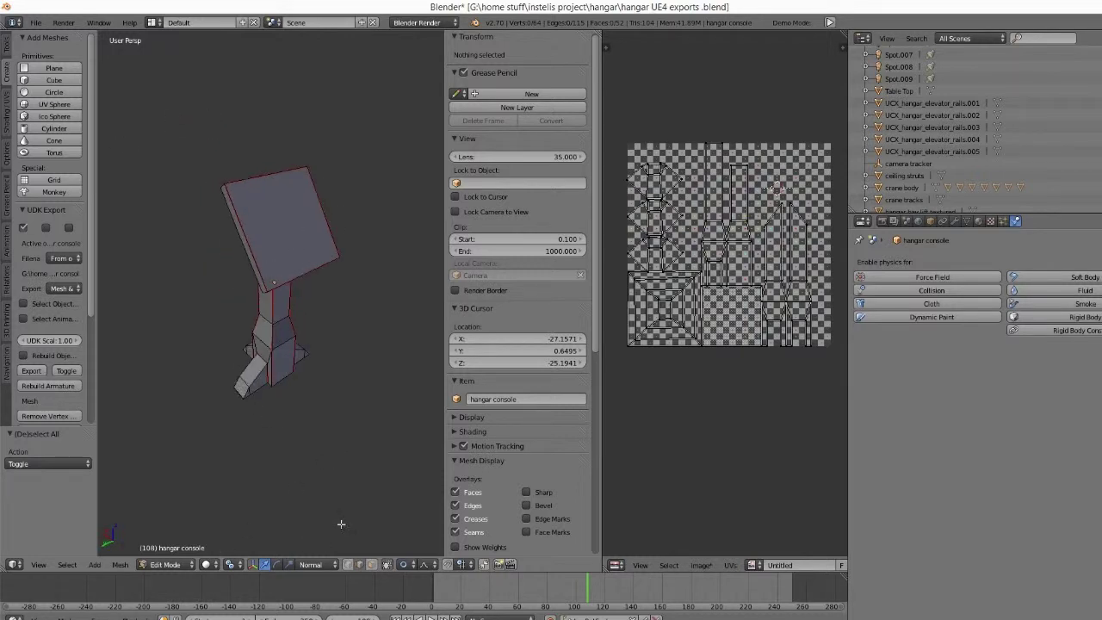
pyautogui.click(371, 564)
pyautogui.rightClick(285, 231)
pyautogui.moveTo(238, 325); pyautogui.dragTo(294, 311, button='middle')
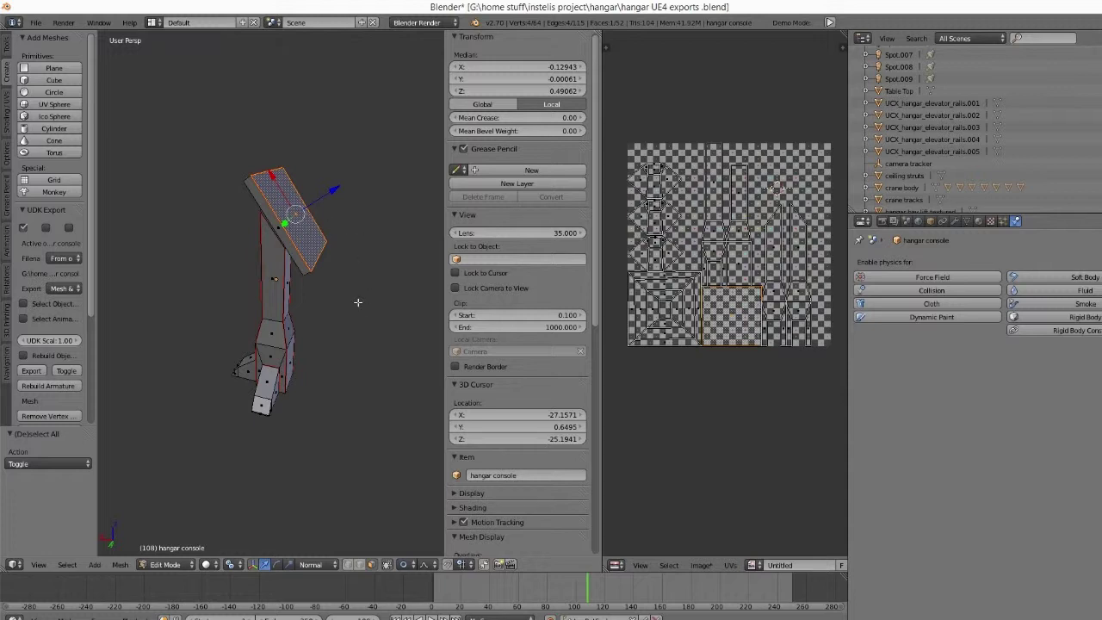
pyautogui.moveTo(339, 284); pyautogui.dragTo(334, 245, button='middle')
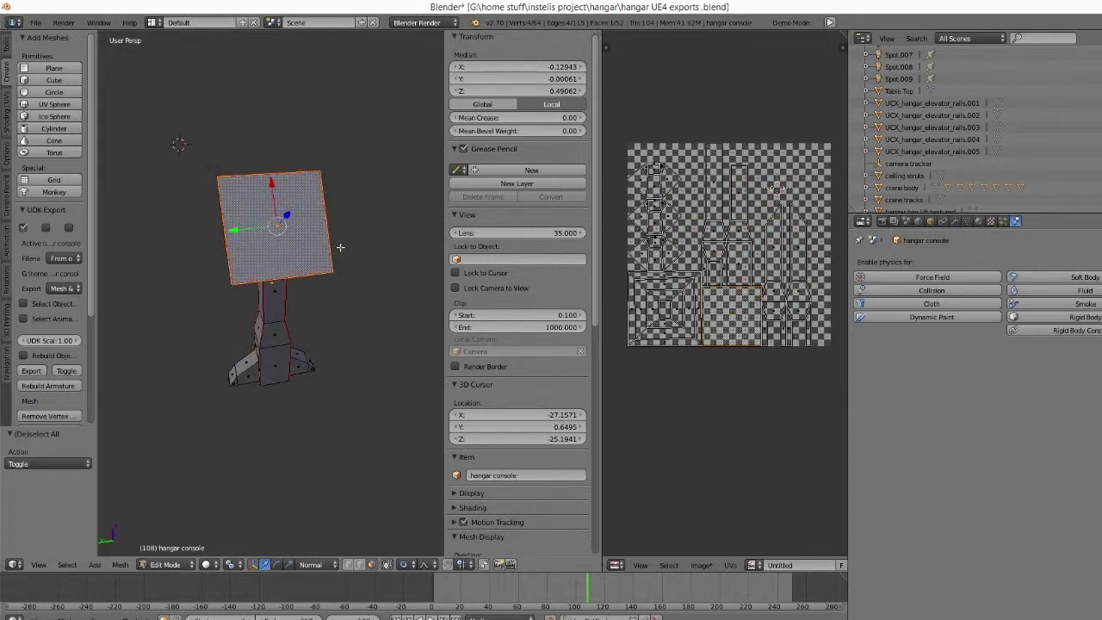
pyautogui.moveTo(290, 278); pyautogui.dragTo(263, 261, button='middle')
pyautogui.press('a')
pyautogui.press('a')
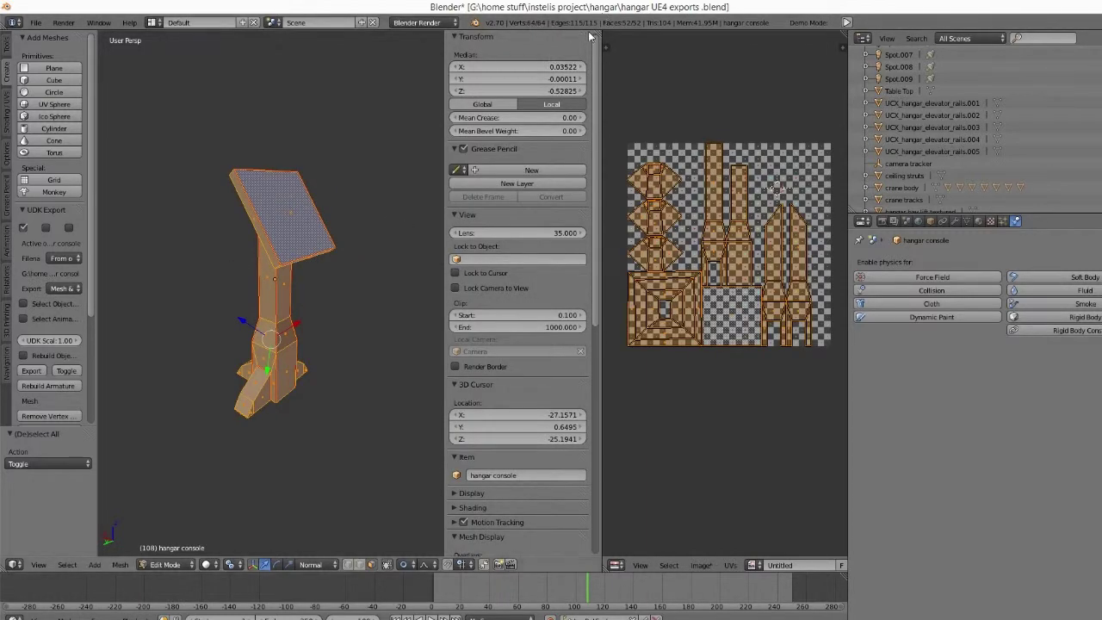
# Step: Expand the 3D viewport over the UV editor area and deselect the whole console mesh
pyautogui.moveTo(596, 33); pyautogui.dragTo(645, 61)
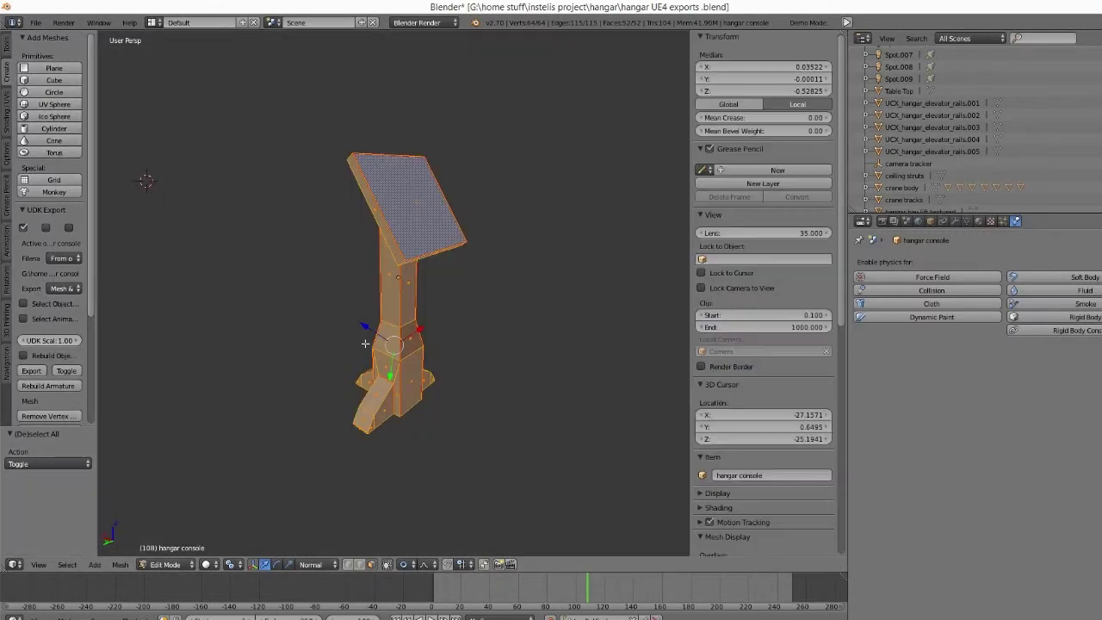
pyautogui.moveTo(502, 361); pyautogui.dragTo(418, 391, button='middle')
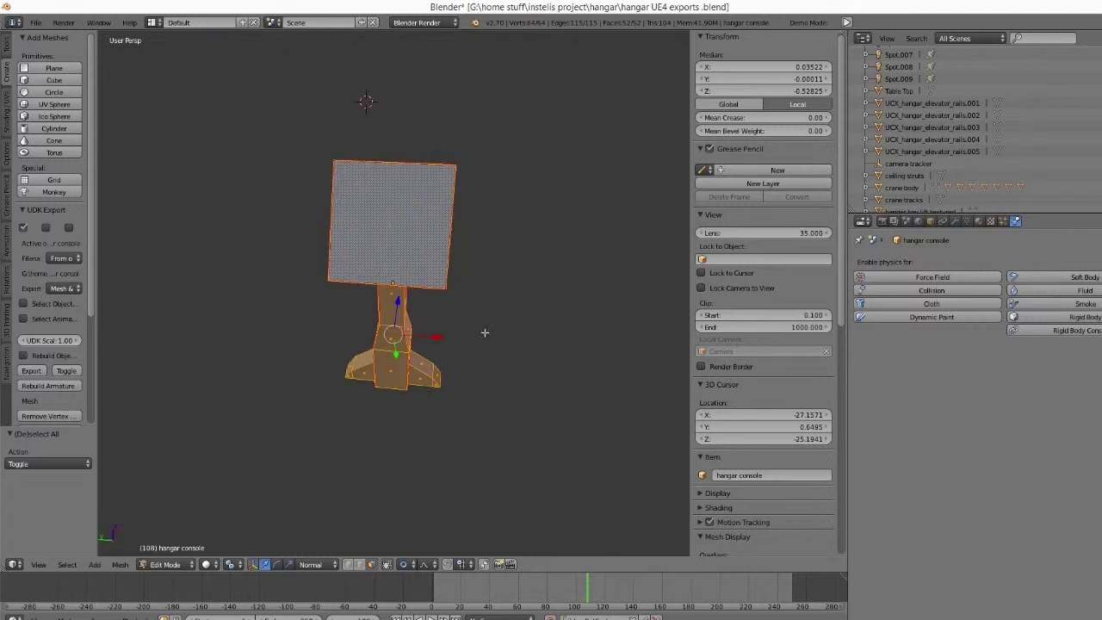
pyautogui.press('a')
pyautogui.moveTo(256, 427); pyautogui.dragTo(277, 346, button='middle')
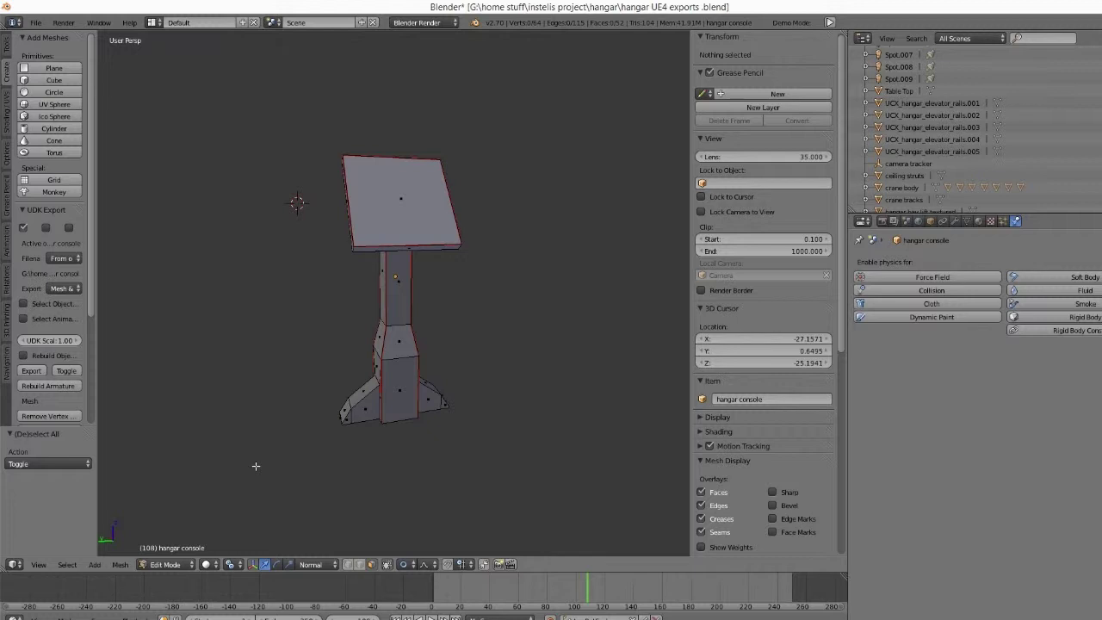
# Step: Switch the hangar console from Edit Mode to Object Mode
pyautogui.click(34, 24)
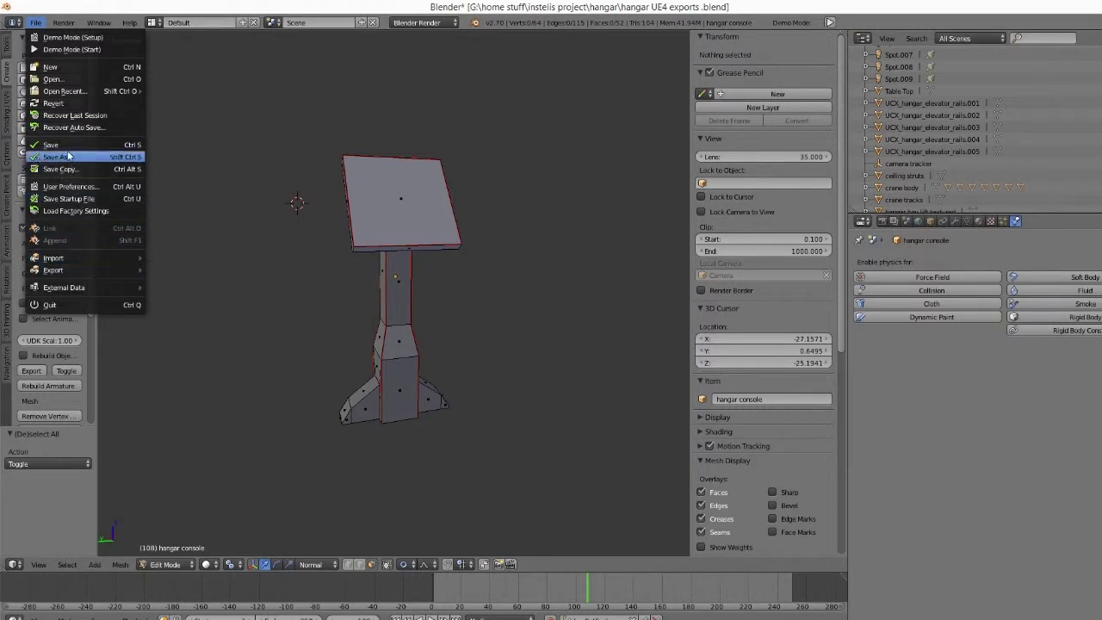
pyautogui.click(165, 564)
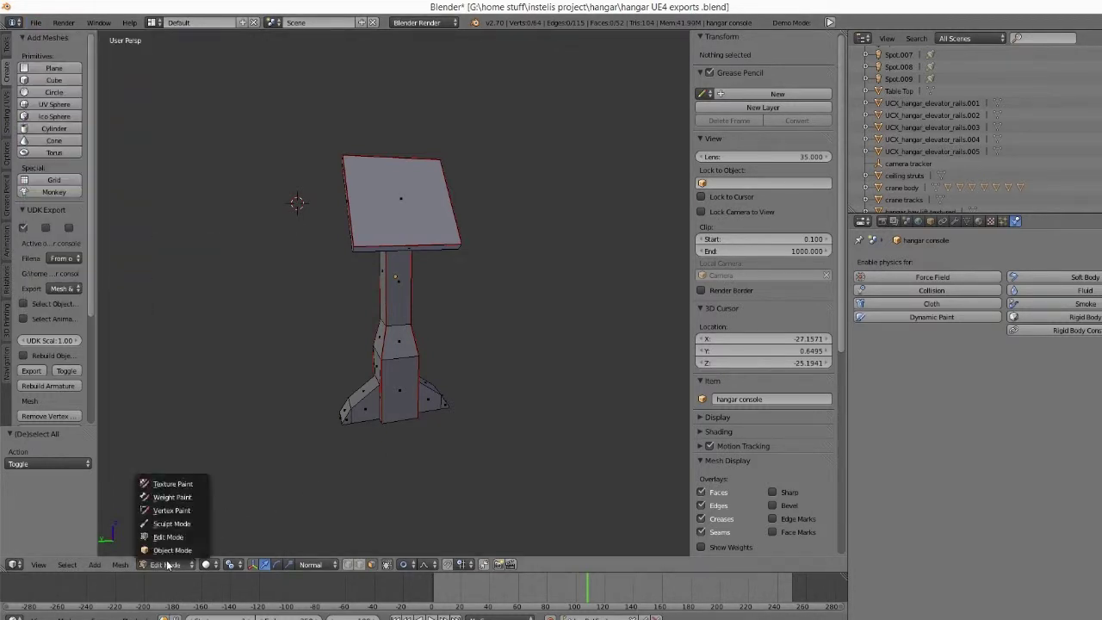
pyautogui.click(167, 559)
pyautogui.moveTo(457, 273); pyautogui.dragTo(401, 305, button='middle')
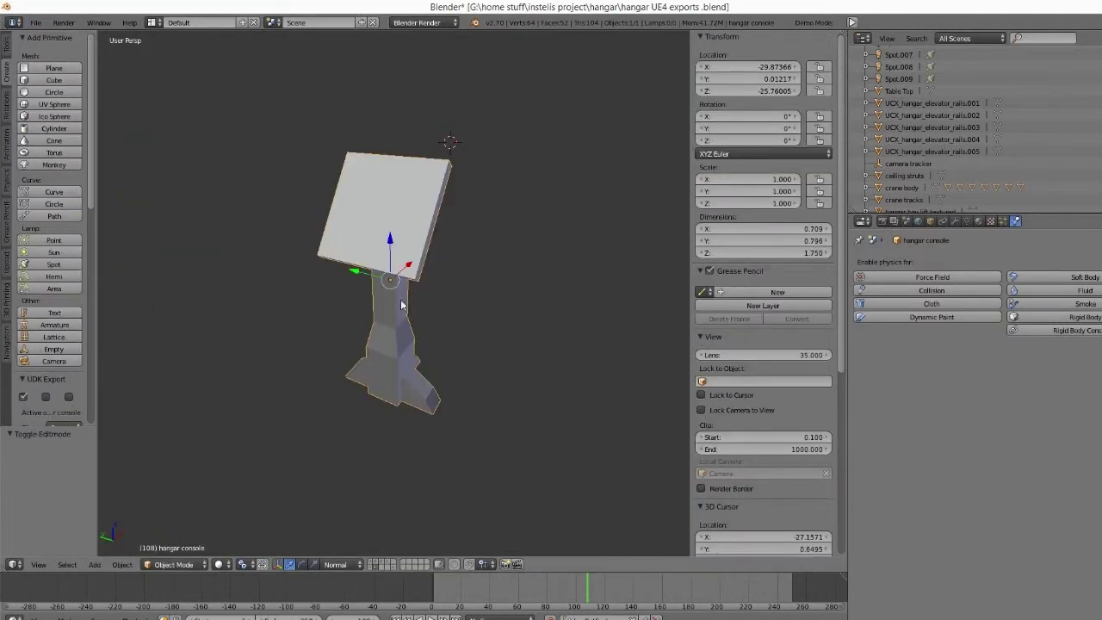
pyautogui.click(35, 22)
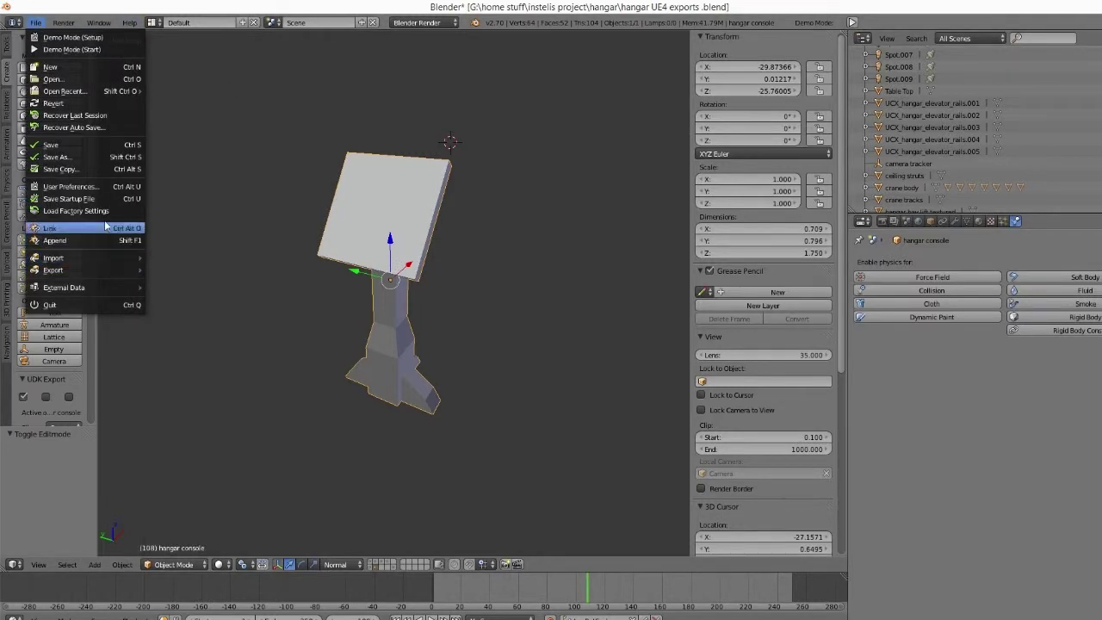
pyautogui.moveTo(98, 272)
pyautogui.moveTo(228, 270)
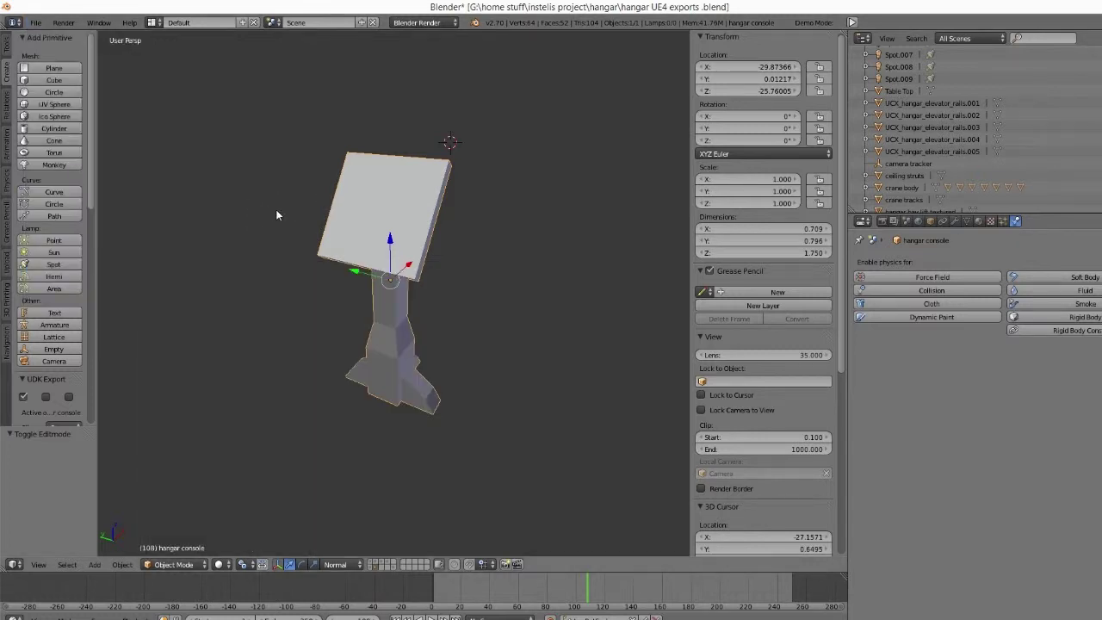
# Step: Add a cube primitive to the scene with a radius of 1
pyautogui.moveTo(276, 215); pyautogui.dragTo(228, 337, button='middle')
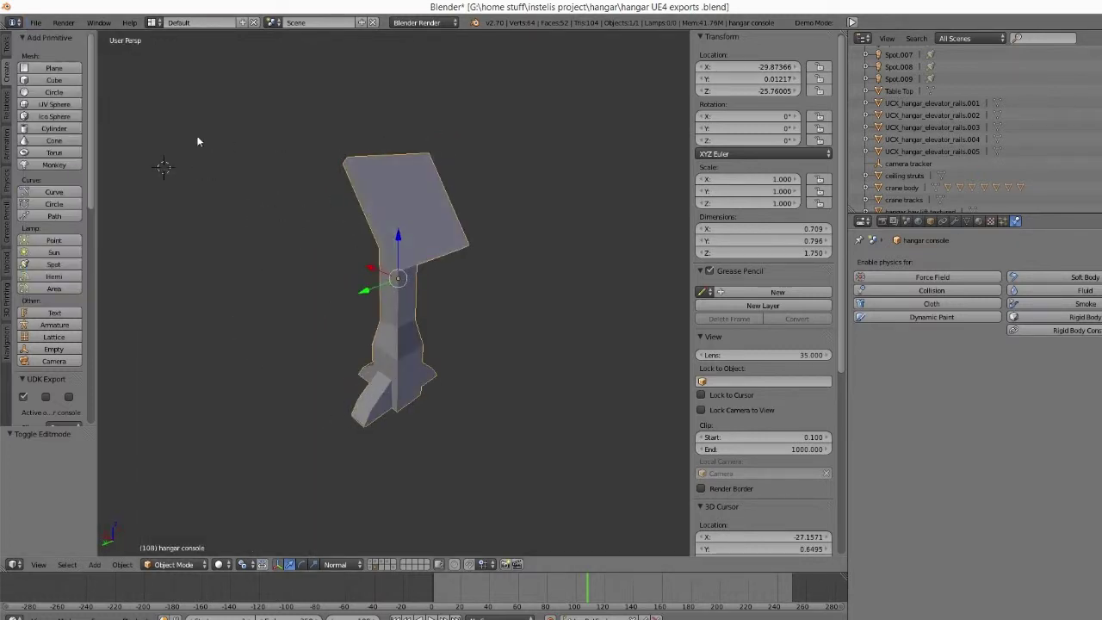
pyautogui.click(57, 80)
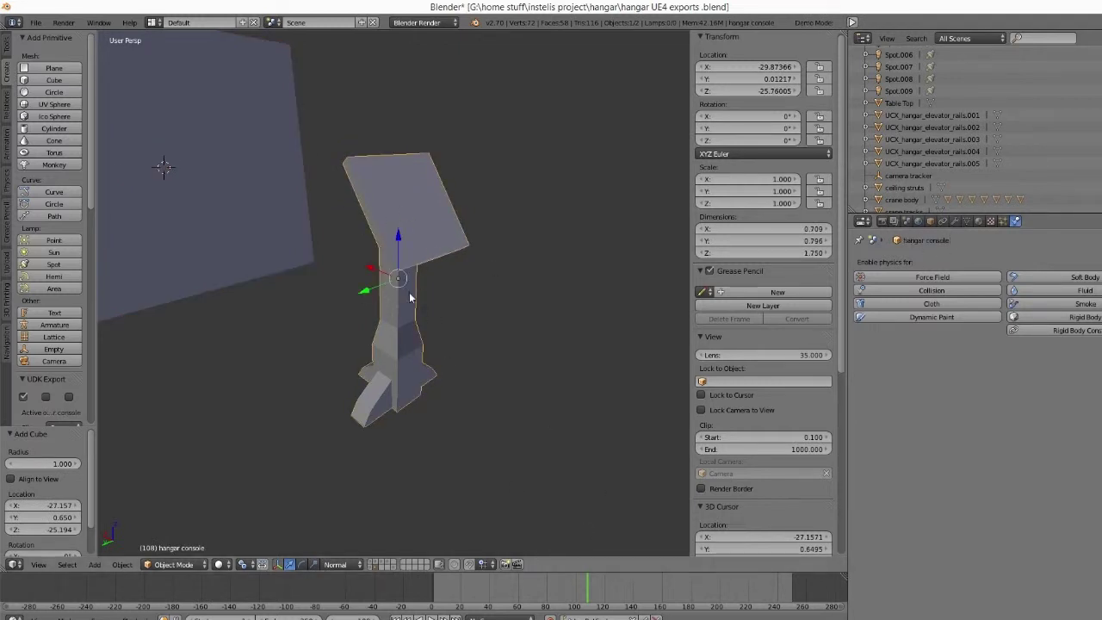
pyautogui.scroll(-6, 409, 297)
pyautogui.scroll(3, 435, 259)
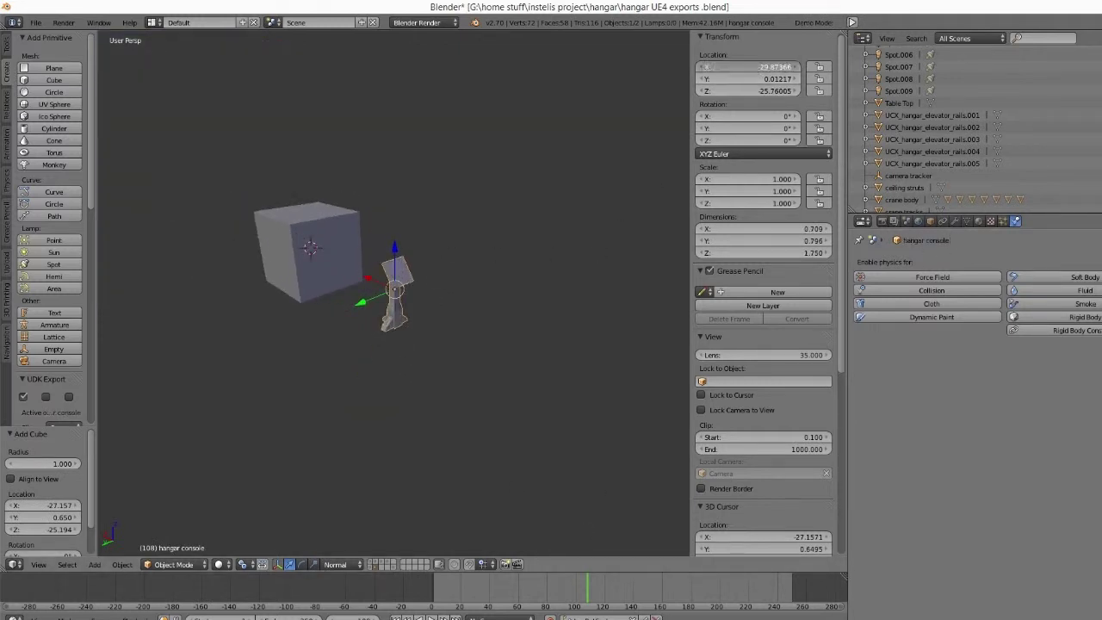
# Step: Set the hangar console's location to 0 on the X, Y and Z axes
pyautogui.click(757, 67)
pyautogui.write('0')
pyautogui.press('Tab')
pyautogui.write('0')
pyautogui.press('Tab')
pyautogui.write('0')
pyautogui.press('Return')
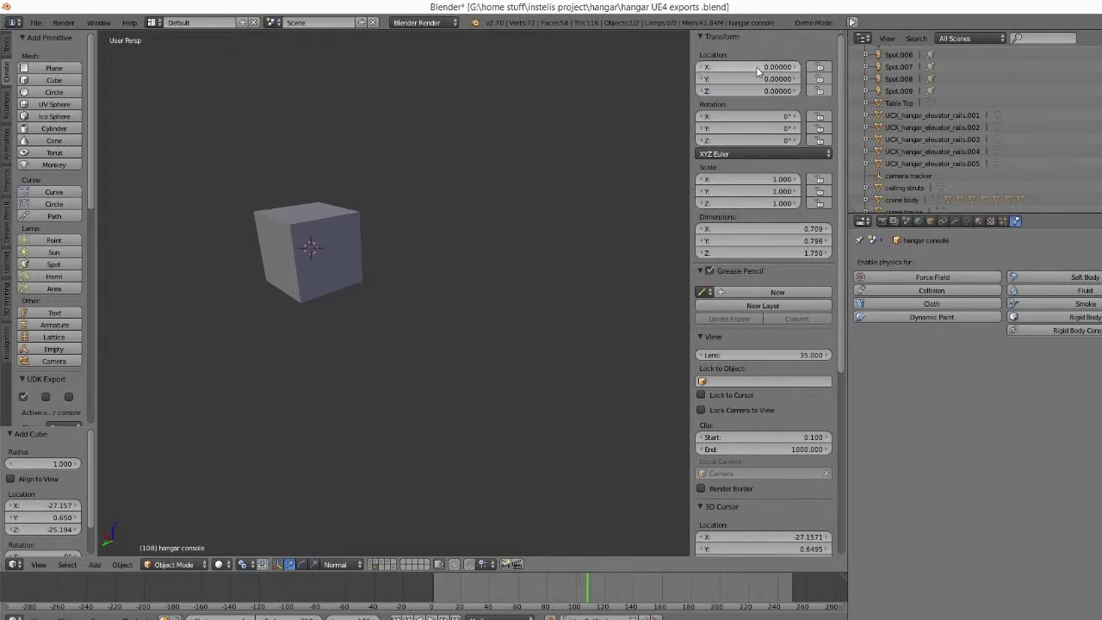
# Step: Select the new cube and set its location to 0 on all three axes
pyautogui.rightClick(309, 259)
pyautogui.click(779, 65)
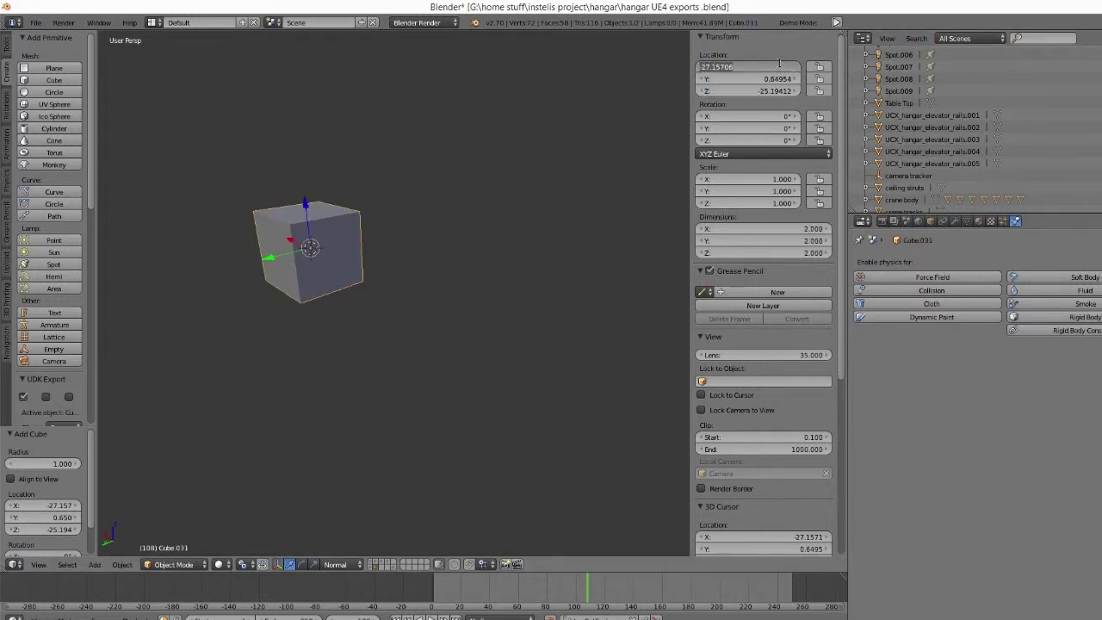
pyautogui.write('0')
pyautogui.press('Tab')
pyautogui.write('0')
pyautogui.press('Tab')
pyautogui.write('0')
pyautogui.press('Return')
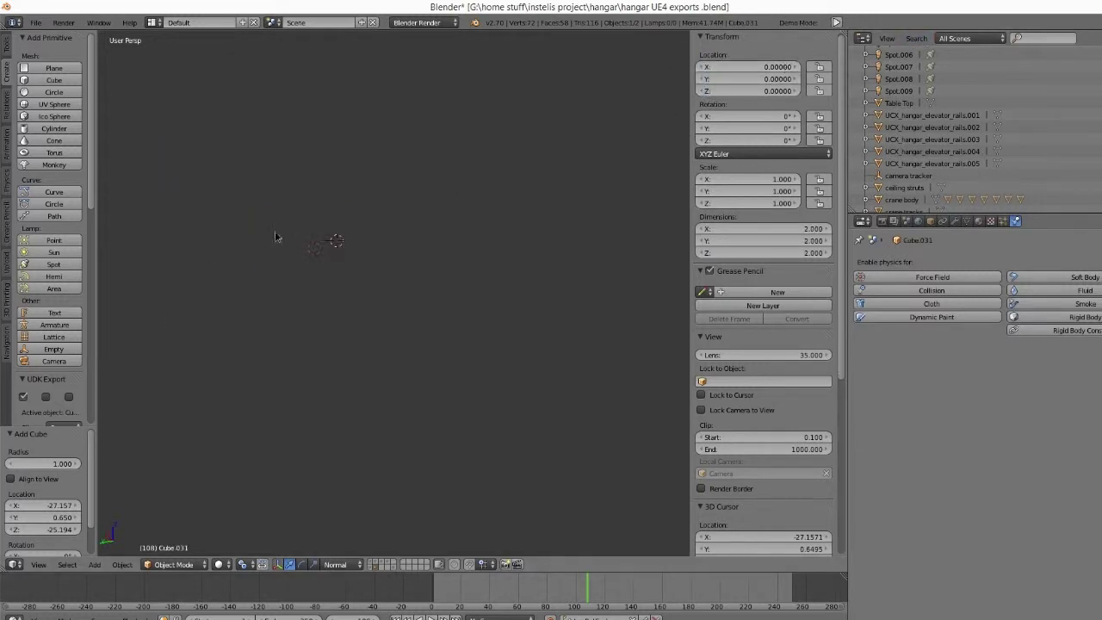
# Step: Display the scene in wireframe and scale the cube along X by about 0.661
pyautogui.moveTo(275, 230); pyautogui.dragTo(268, 212, button='middle')
pyautogui.press('KP_Decimal')
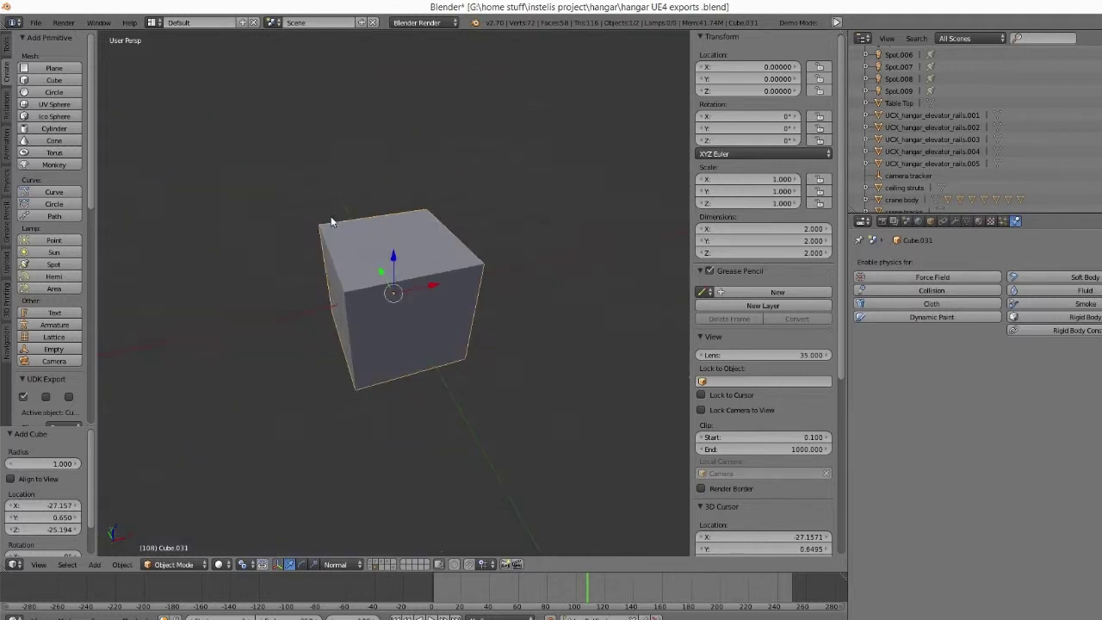
pyautogui.scroll(-6, 332, 219)
pyautogui.moveTo(347, 253); pyautogui.dragTo(398, 286, button='middle')
pyautogui.scroll(3, 398, 286)
pyautogui.scroll(2, 398, 288)
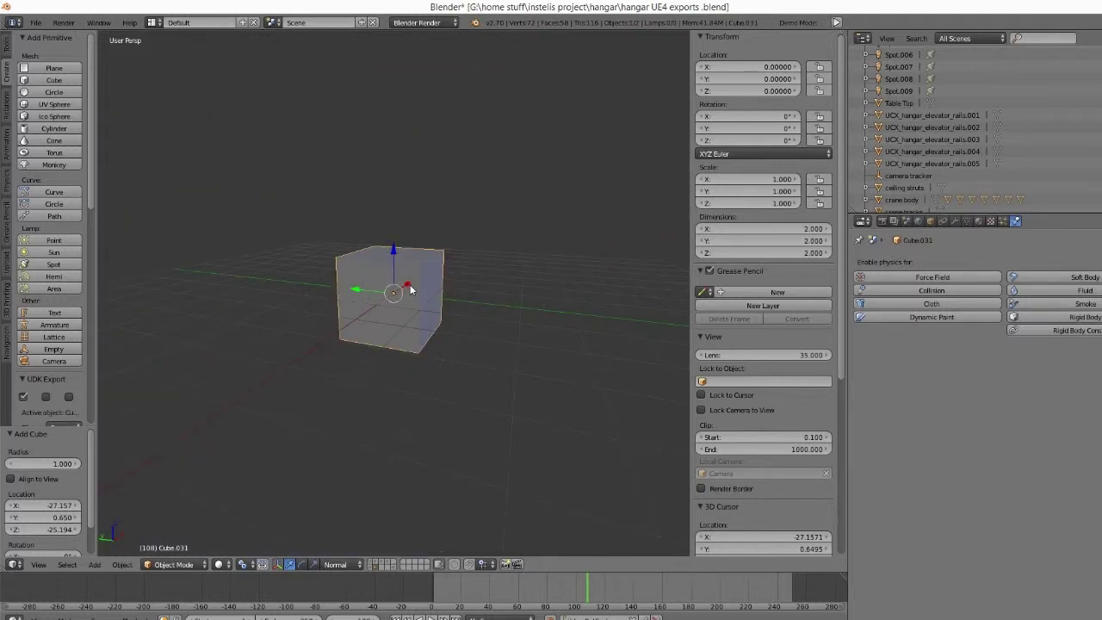
pyautogui.press('z')
pyautogui.moveTo(429, 262); pyautogui.dragTo(398, 253, button='middle')
pyautogui.press('s')
pyautogui.press('x')
pyautogui.click(440, 248)
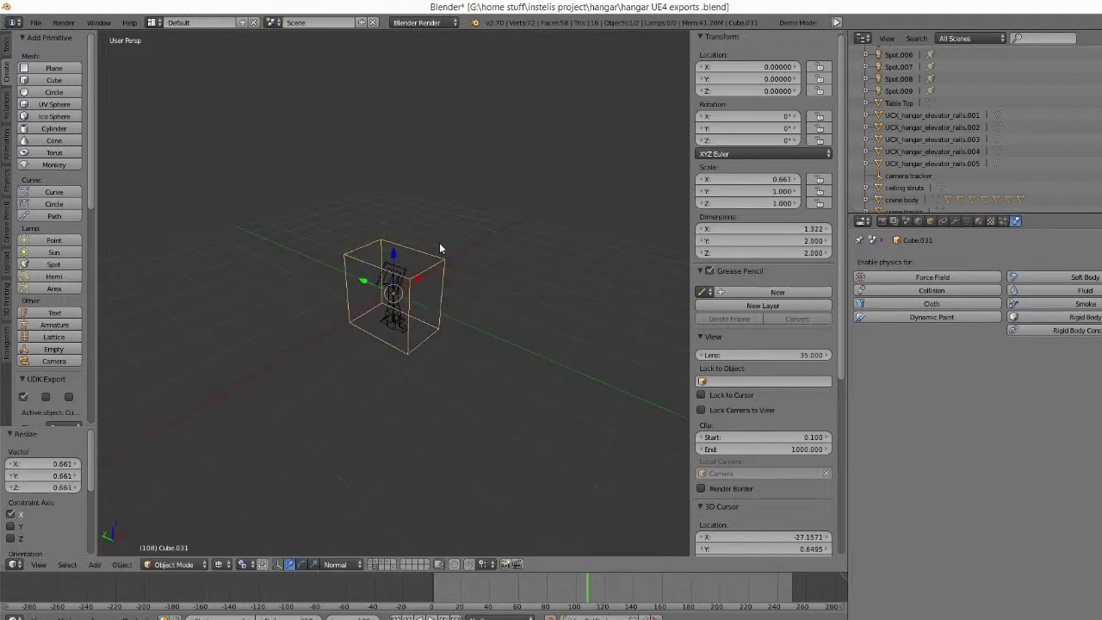
# Step: Switch the scaled cube into Edit Mode
pyautogui.moveTo(442, 281); pyautogui.dragTo(473, 276, button='middle')
pyautogui.scroll(6, 437, 310)
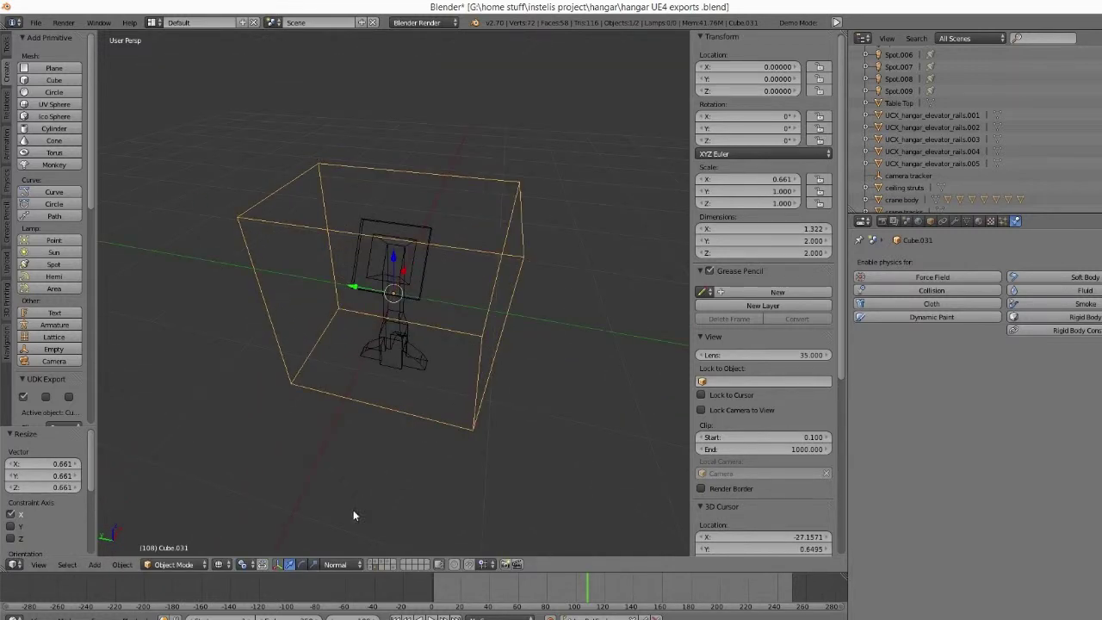
pyautogui.click(184, 566)
pyautogui.click(177, 535)
pyautogui.moveTo(494, 386); pyautogui.dragTo(450, 505, button='middle')
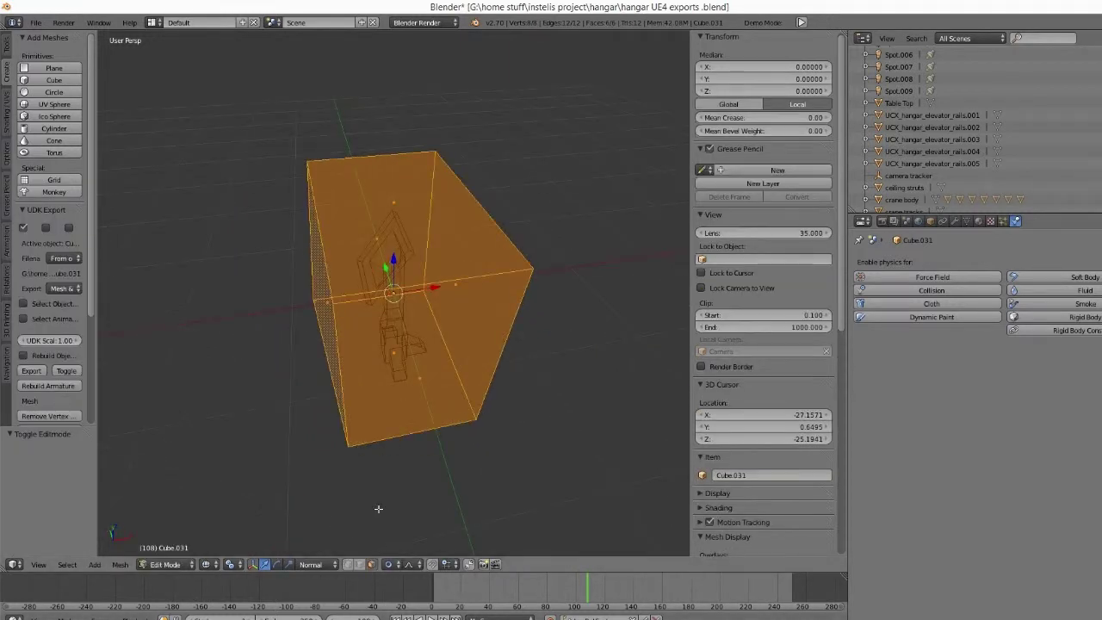
# Step: Scale the cube's two opposite Y faces inward along Y by about 0.443, refined by 0.975, to fit the console's width
pyautogui.rightClick(389, 369)
pyautogui.moveTo(430, 328); pyautogui.dragTo(475, 354, button='middle')
pyautogui.rightClick(512, 277)
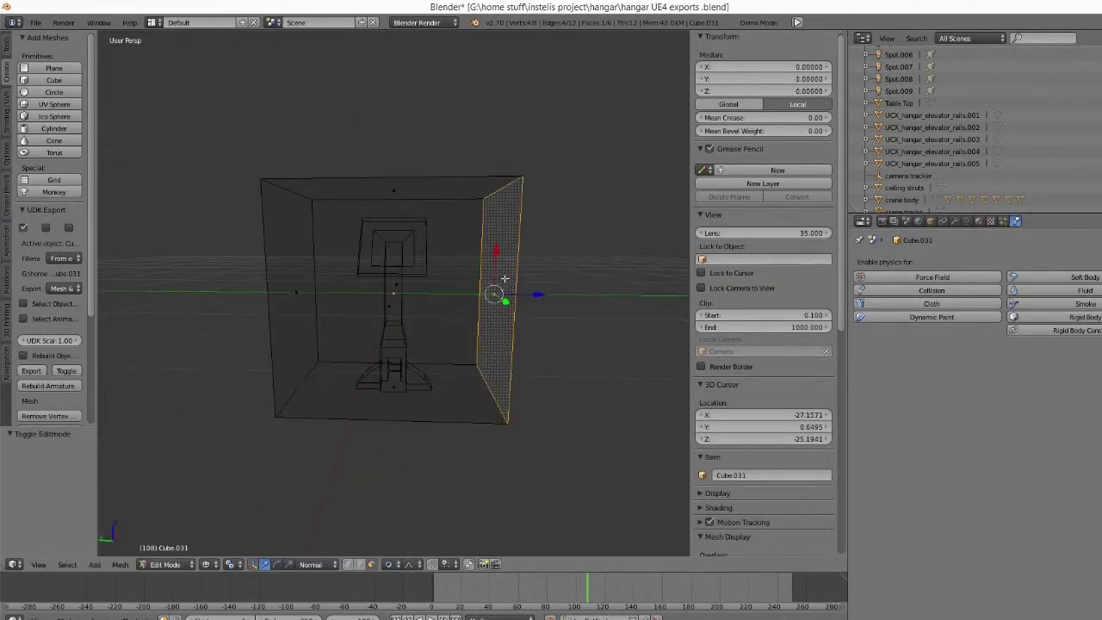
pyautogui.keyDown('shift'); pyautogui.rightClick(291, 277); pyautogui.keyUp('shift')
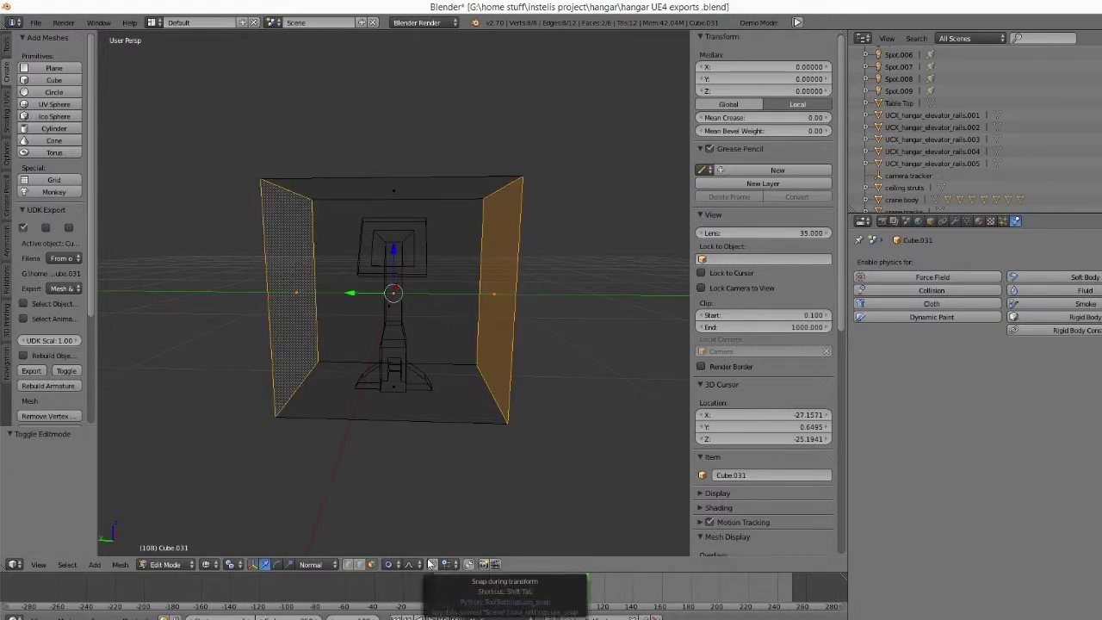
pyautogui.press('KP_1')
pyautogui.press('KP_3')
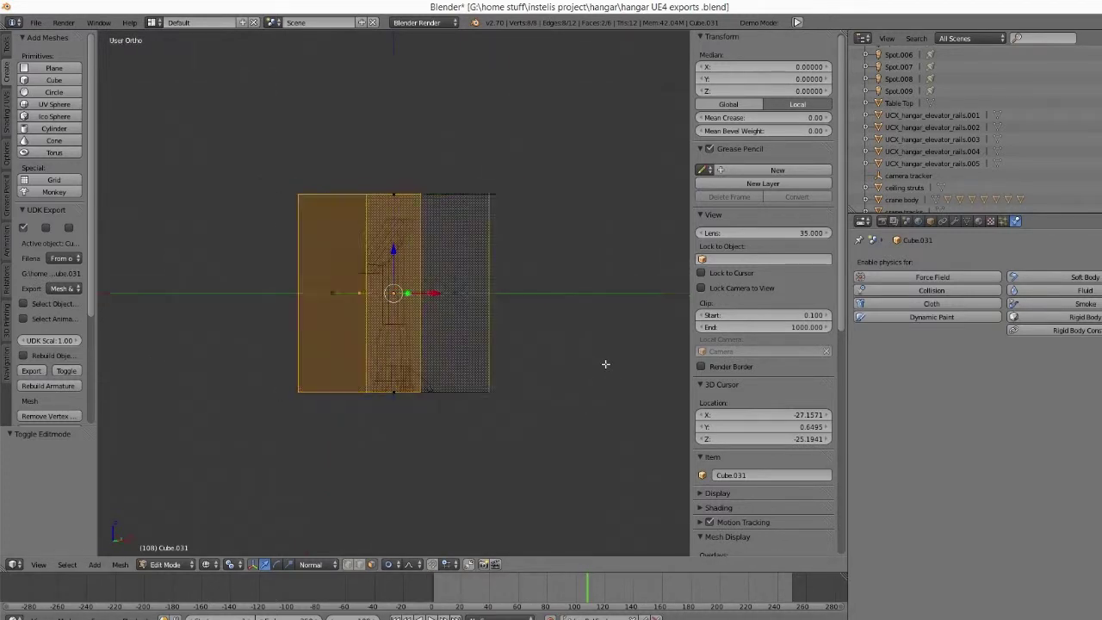
pyautogui.press('KP_3')
pyautogui.click(289, 564)
pyautogui.moveTo(438, 293); pyautogui.dragTo(413, 315)
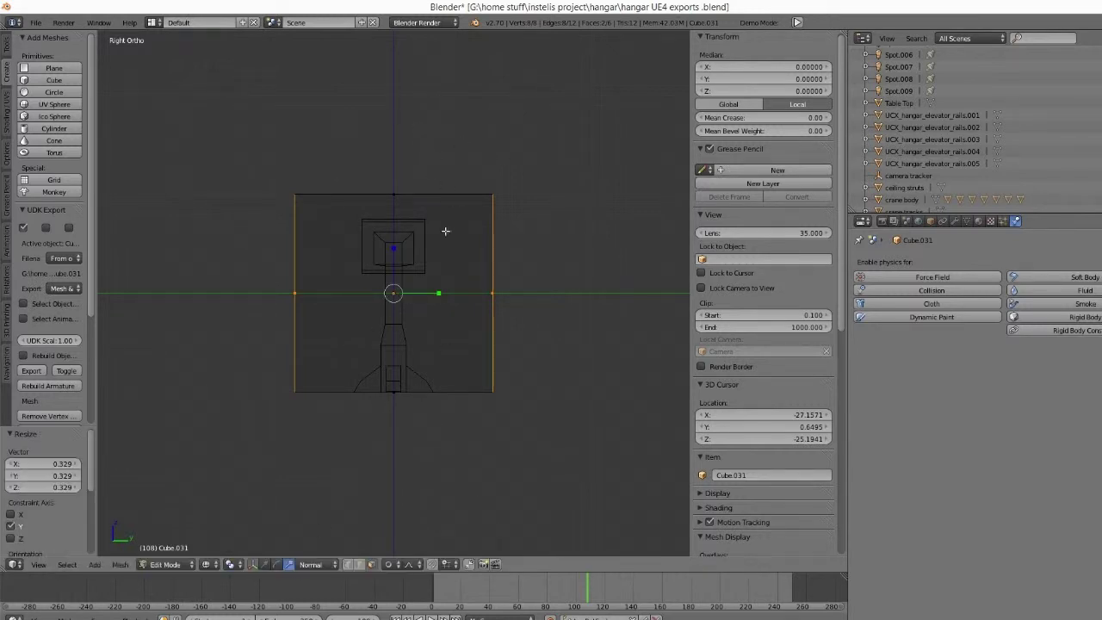
pyautogui.moveTo(441, 292); pyautogui.dragTo(415, 295)
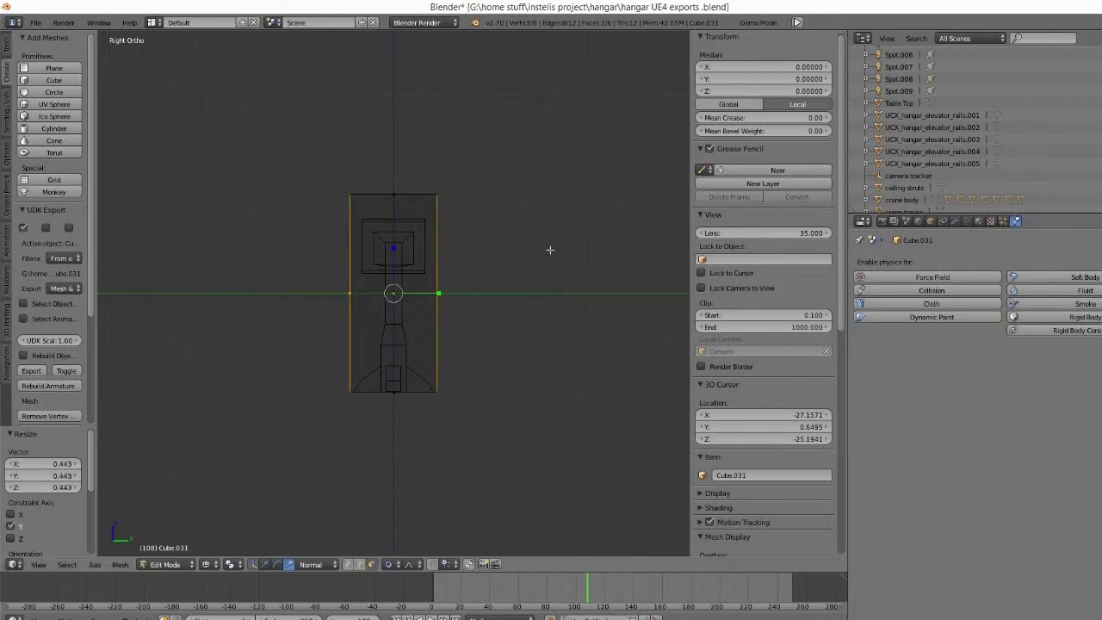
pyautogui.press('KP_2')
pyautogui.press('KP_3')
pyautogui.moveTo(443, 291); pyautogui.dragTo(439, 292)
# Step: Move the cube's negative-X face outward by about 0.098 so it encloses the console's screen edge
pyautogui.press('KP_1')
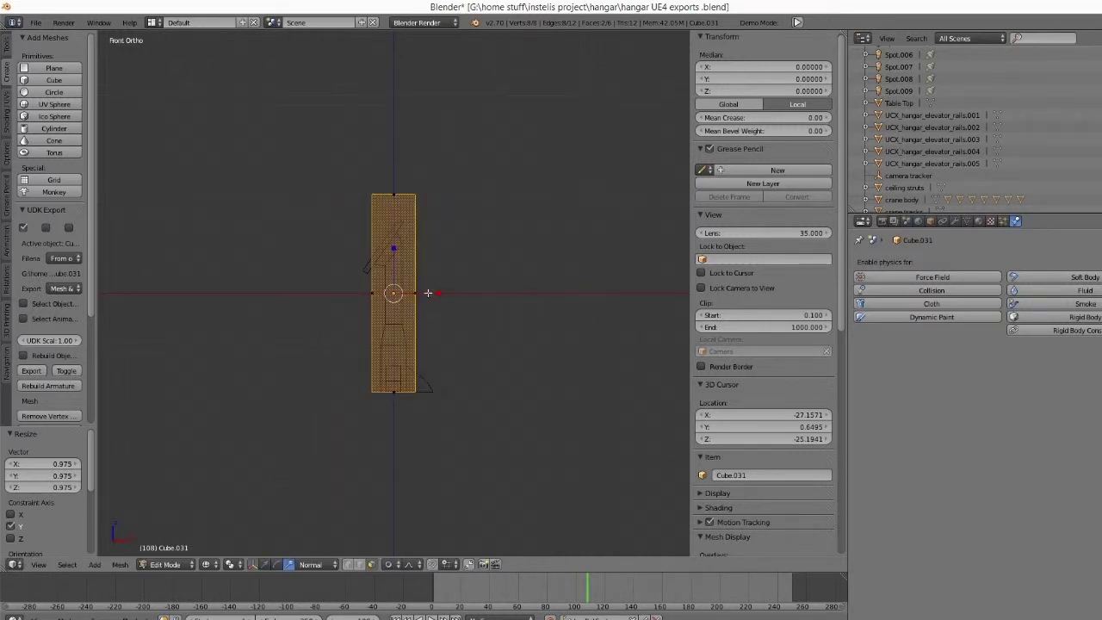
pyautogui.press('a')
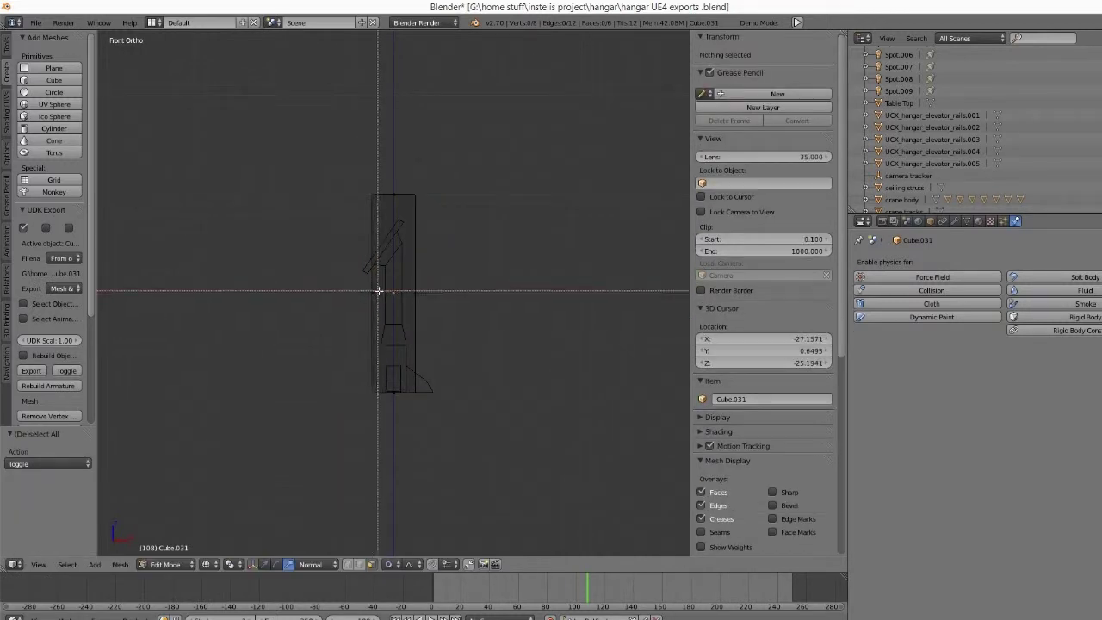
pyautogui.rightClick(372, 309)
pyautogui.click(264, 564)
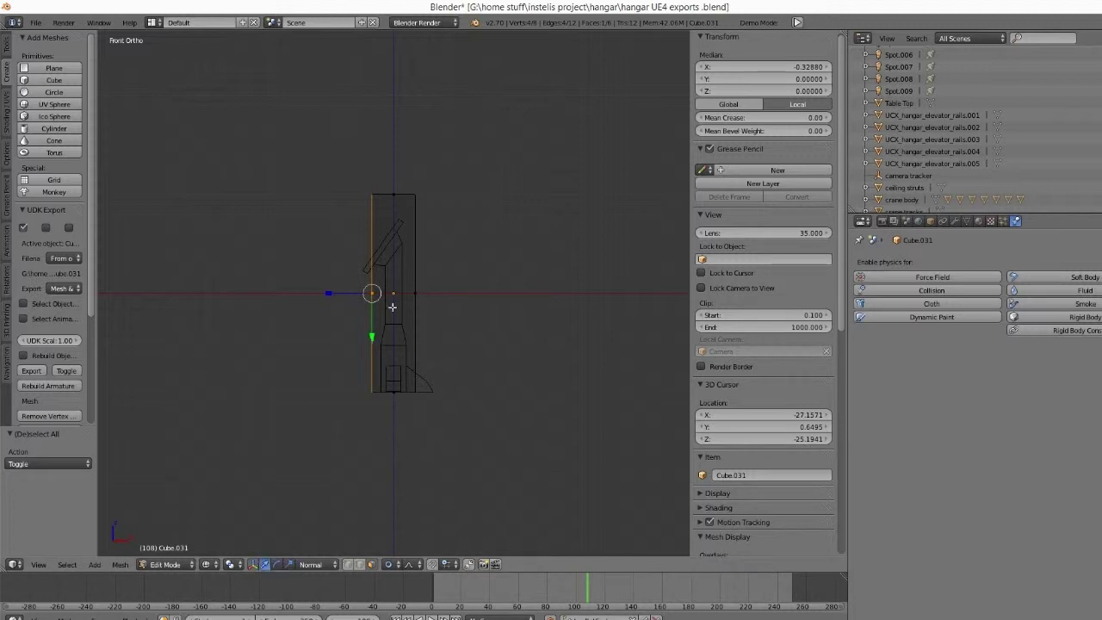
pyautogui.moveTo(351, 294); pyautogui.dragTo(341, 294)
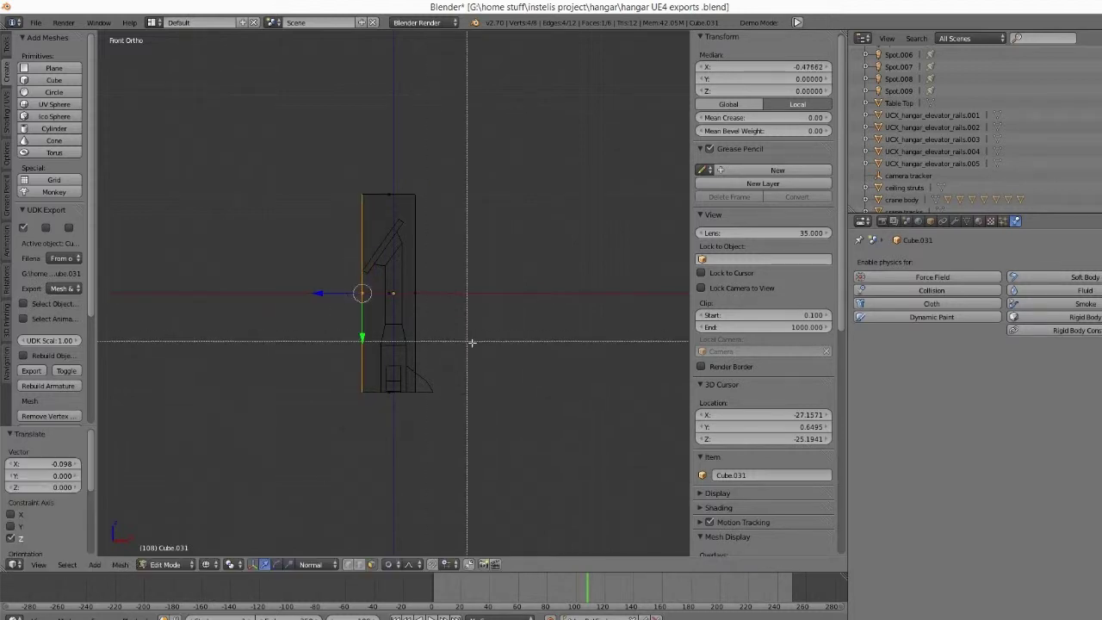
# Step: Move only the cube's positive-X face outward so it encloses the console's protruding foot
pyautogui.press('a')
pyautogui.press('b')
pyautogui.moveTo(442, 304); pyautogui.dragTo(473, 294)
# Step: Lower the cube's top face by about 0.244 to just above the console's screen
pyautogui.press('a')
pyautogui.press('b')
pyautogui.moveTo(416, 212); pyautogui.dragTo(390, 180)
pyautogui.moveTo(390, 179); pyautogui.dragTo(439, 265, button='middle')
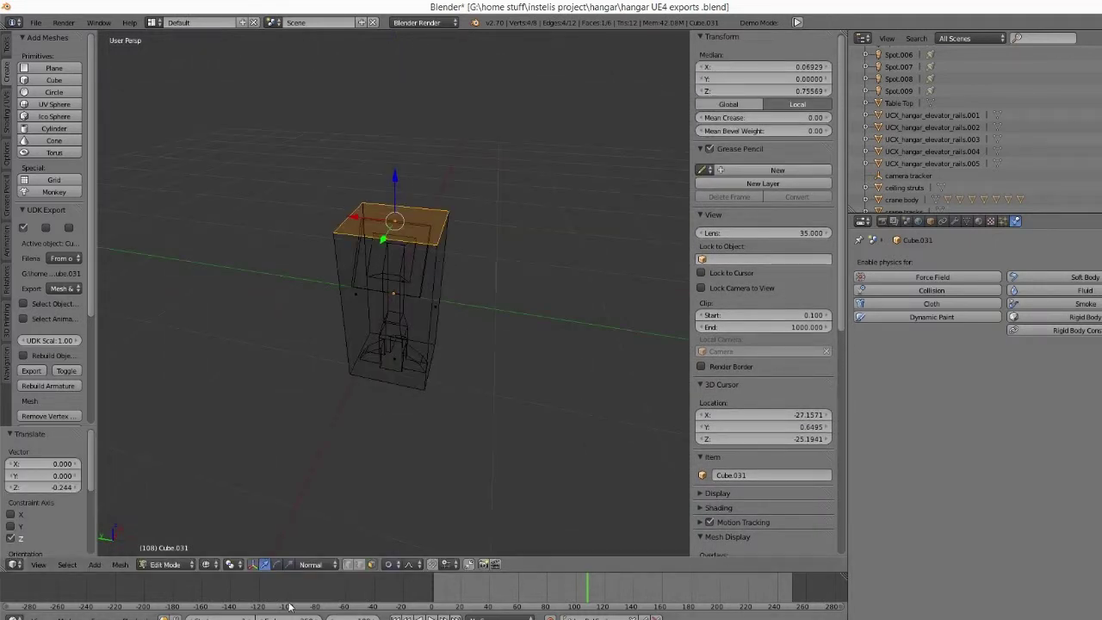
# Step: Return the fitted cube to Object Mode and select the hangar console inside it
pyautogui.click(168, 564)
pyautogui.click(172, 551)
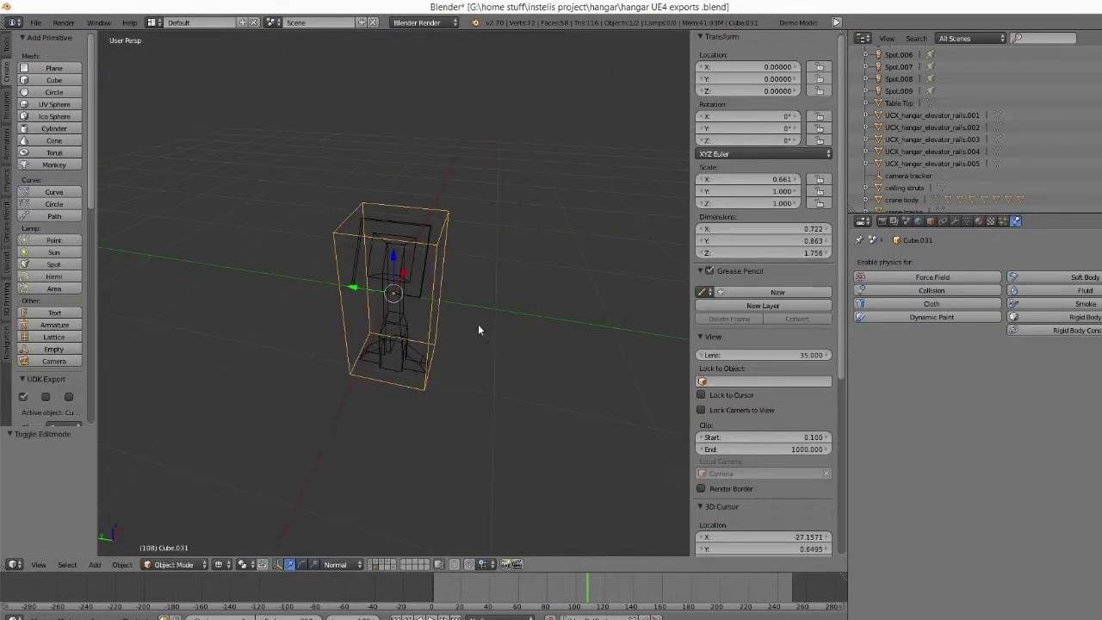
pyautogui.rightClick(390, 295)
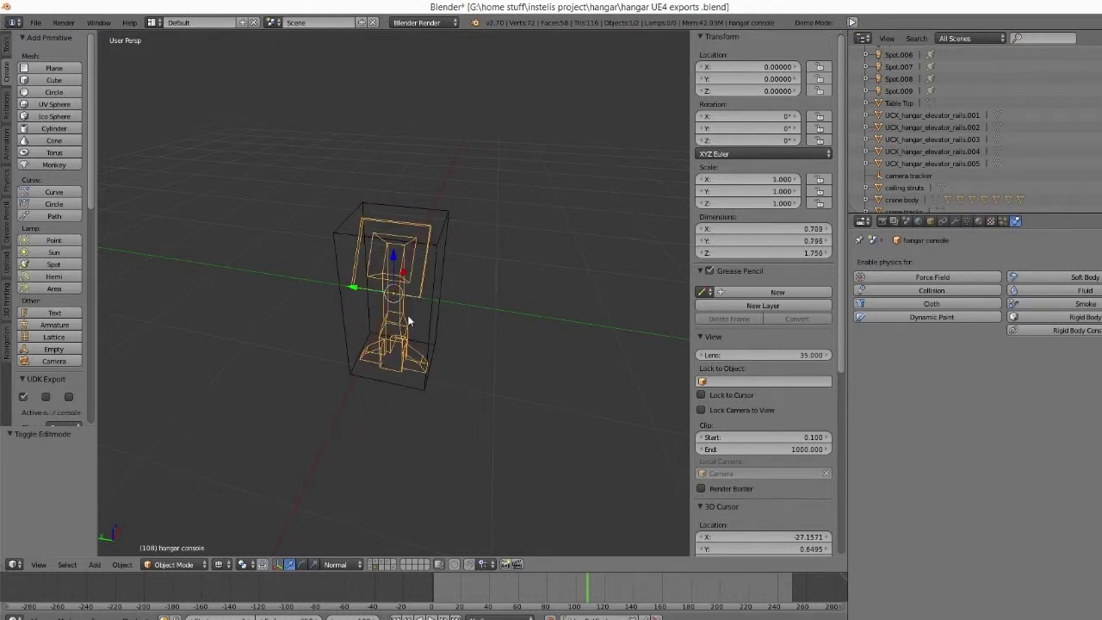
# Step: Copy the hangar console's object name from its Outliner entry, keeping the name as it is
pyautogui.scroll(-5, 927, 143)
pyautogui.scroll(5, 926, 142)
pyautogui.doubleClick(921, 139)
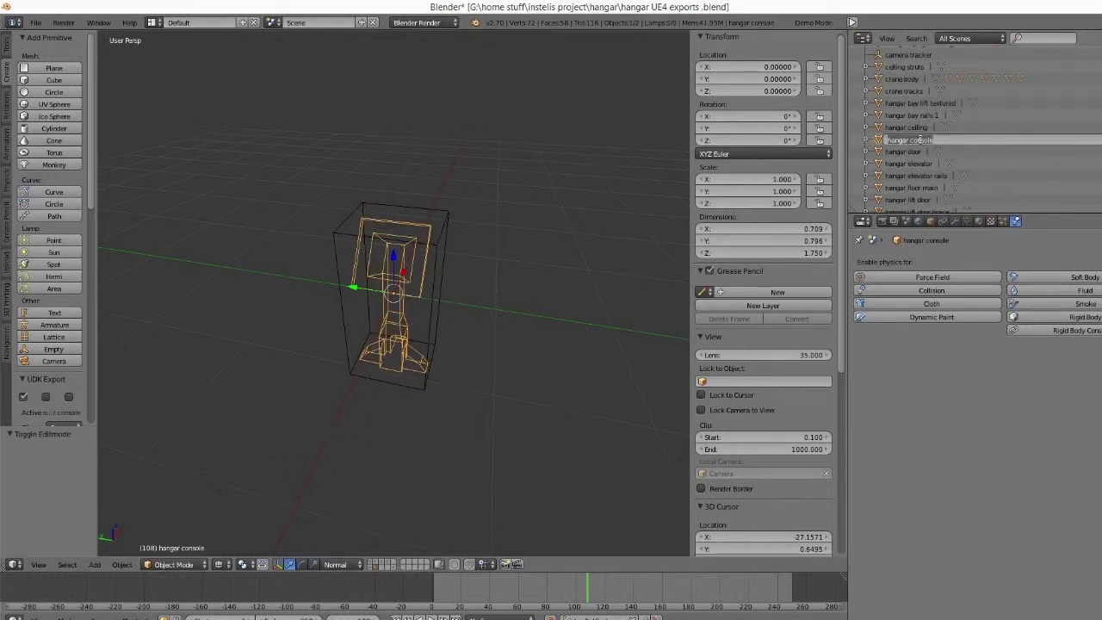
pyautogui.click(438, 290)
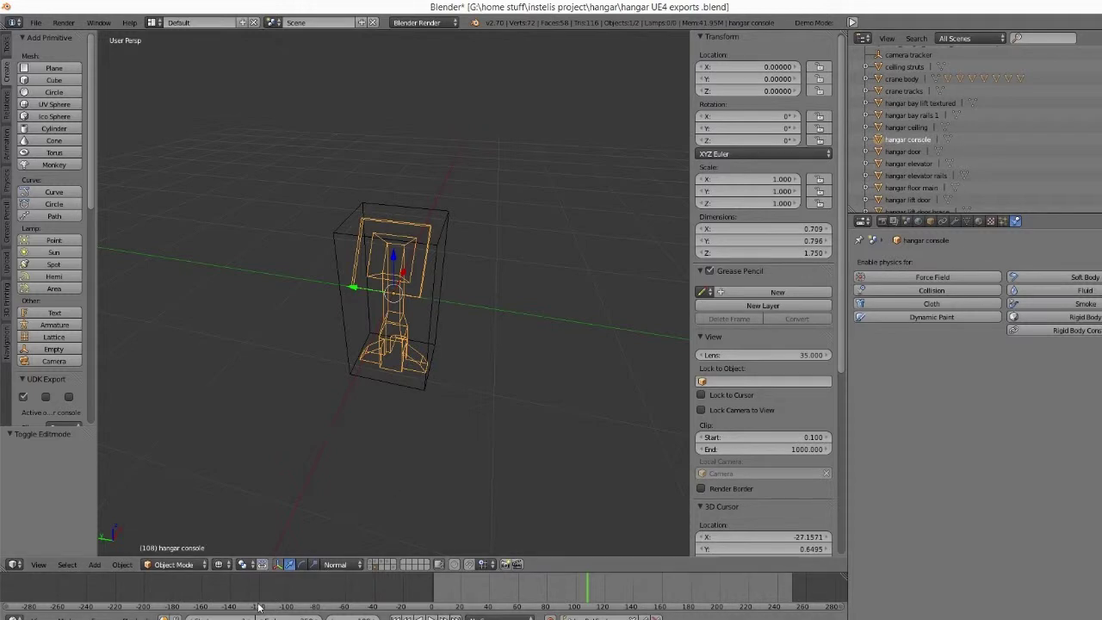
pyautogui.click(171, 564)
# Step: Rename the fitted cube around the console to "UCX_hangar console" in the Outliner
pyautogui.rightClick(425, 301)
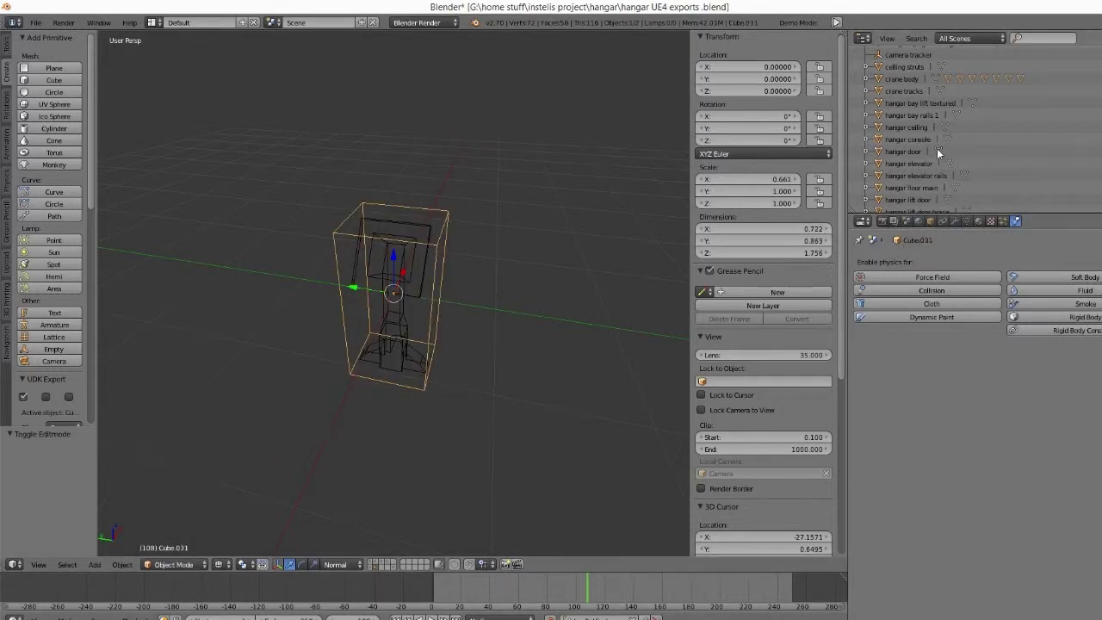
pyautogui.scroll(-5, 936, 148)
pyautogui.scroll(10, 912, 126)
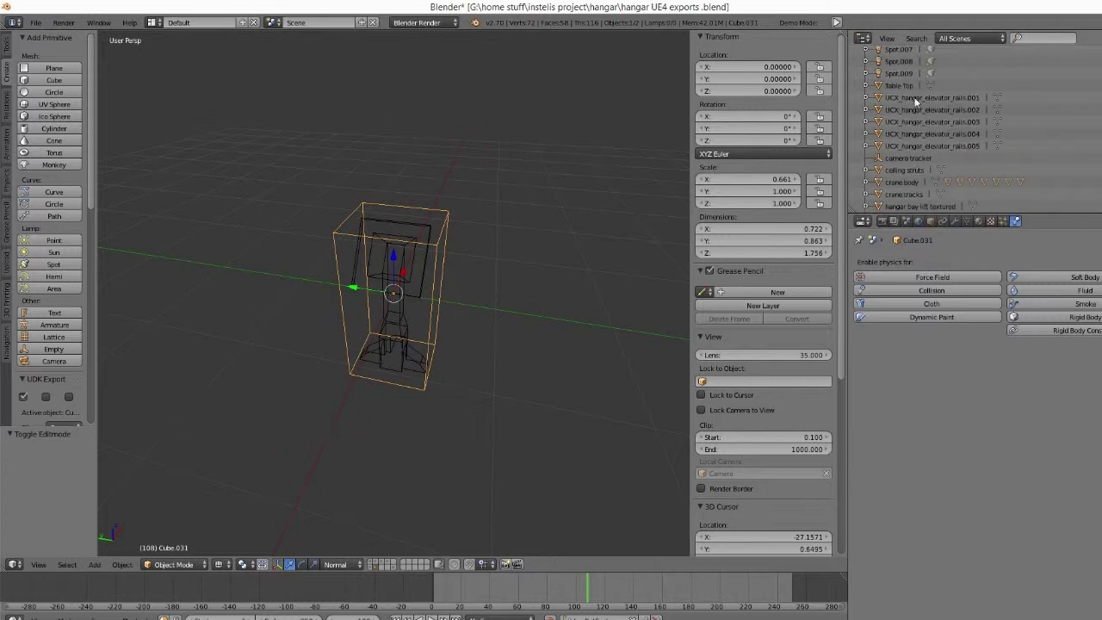
pyautogui.scroll(5, 914, 123)
pyautogui.doubleClick(893, 169)
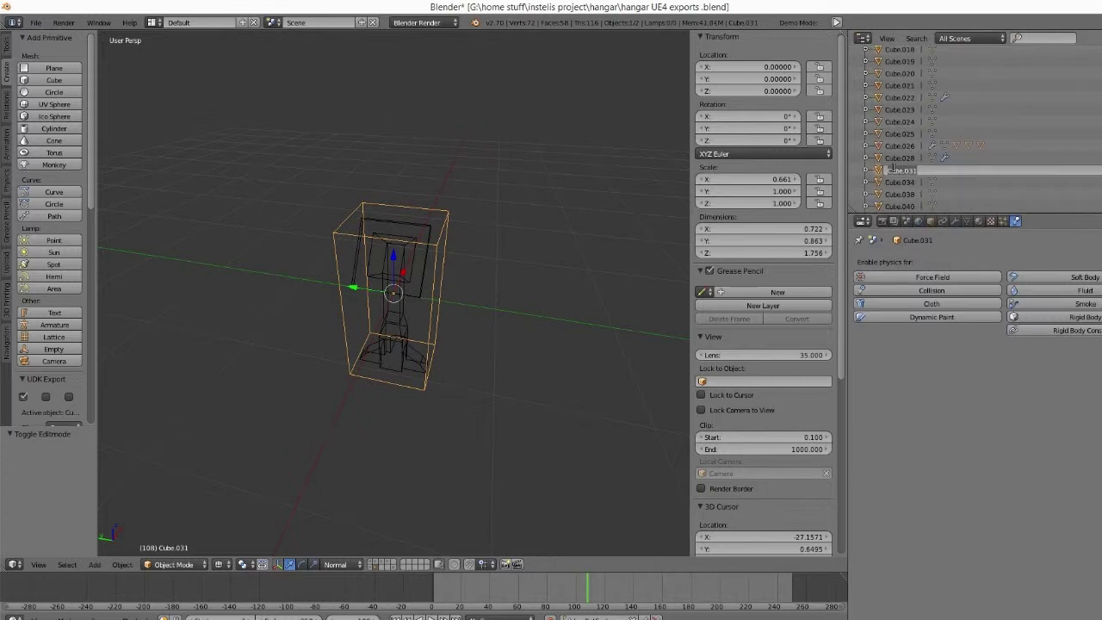
pyautogui.press('BackSpace')
pyautogui.write('UCX_')
pyautogui.write('hangar console')
pyautogui.press('Return')
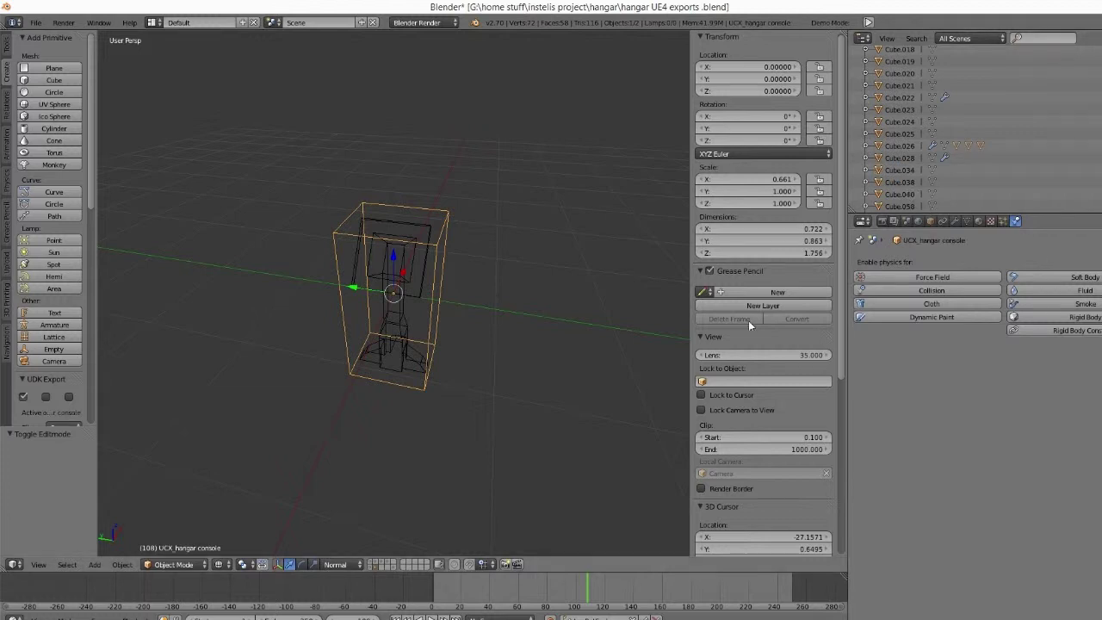
# Step: Select the UCX collision box and the hangar console mesh together, with the console as the active object
pyautogui.click(160, 564)
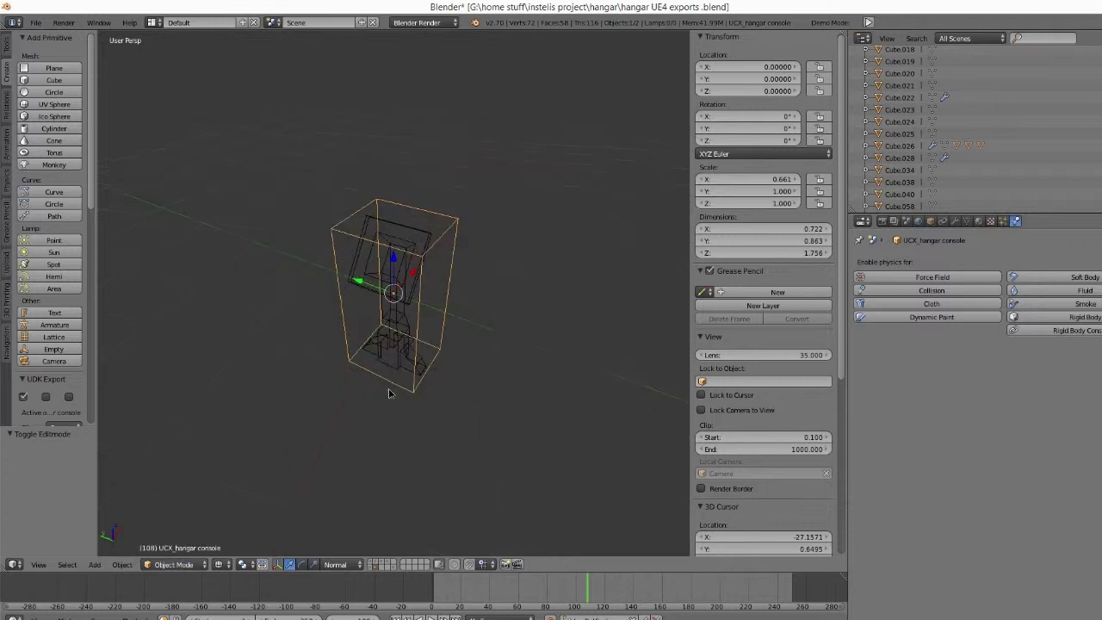
pyautogui.rightClick(390, 311)
pyautogui.rightClick(423, 332)
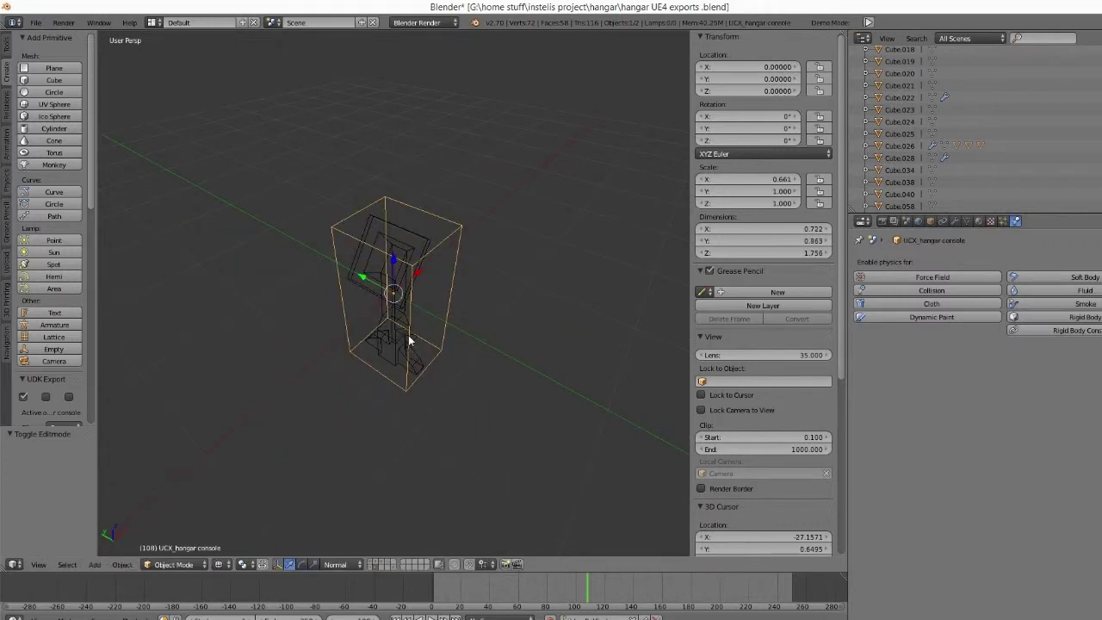
pyautogui.moveTo(423, 332); pyautogui.dragTo(417, 287, button='middle')
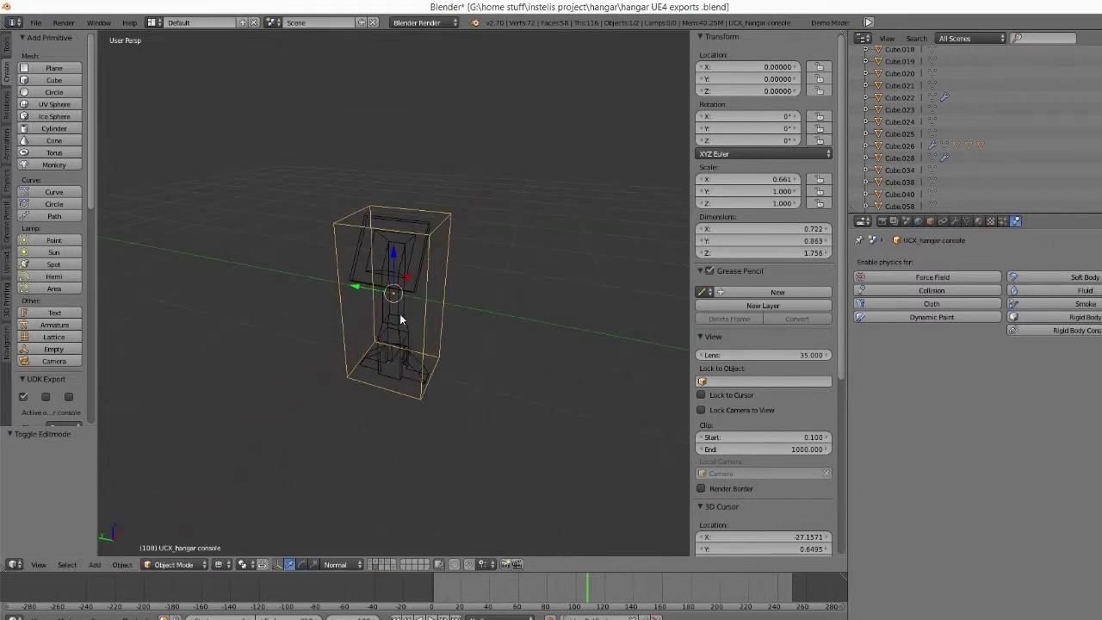
pyautogui.keyDown('shift'); pyautogui.rightClick(399, 318); pyautogui.keyUp('shift')
pyautogui.moveTo(403, 356); pyautogui.dragTo(408, 353, button='middle')
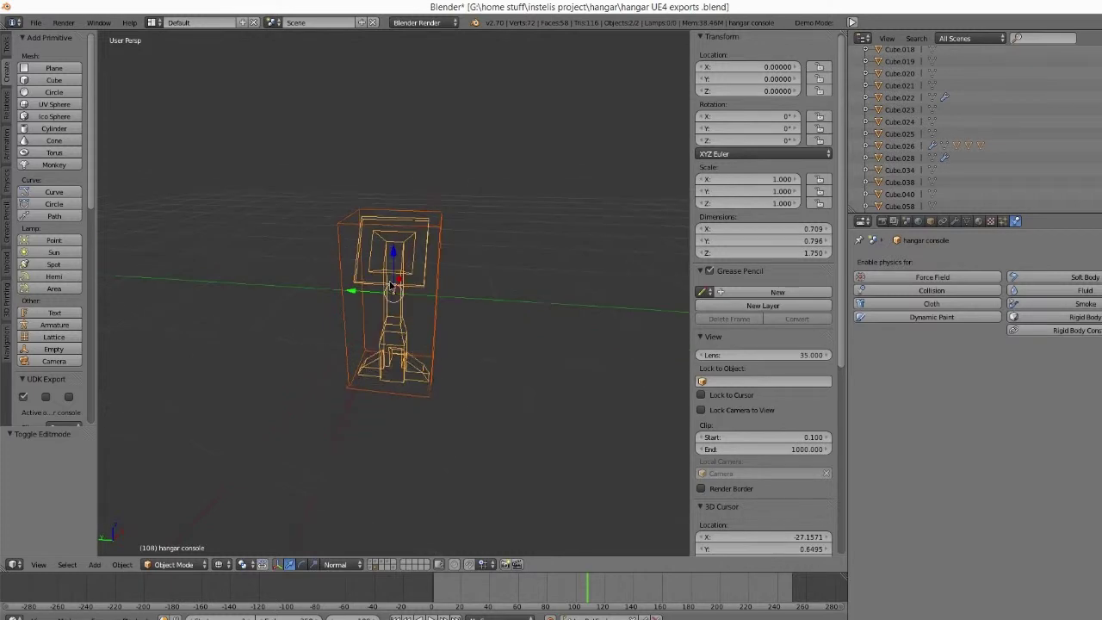
# Step: Export only the selected console and collision box as FBX to the "ue4 fbx files" folder, named hangar_console.fbx
pyautogui.click(33, 22)
pyautogui.moveTo(67, 270)
pyautogui.moveTo(186, 272)
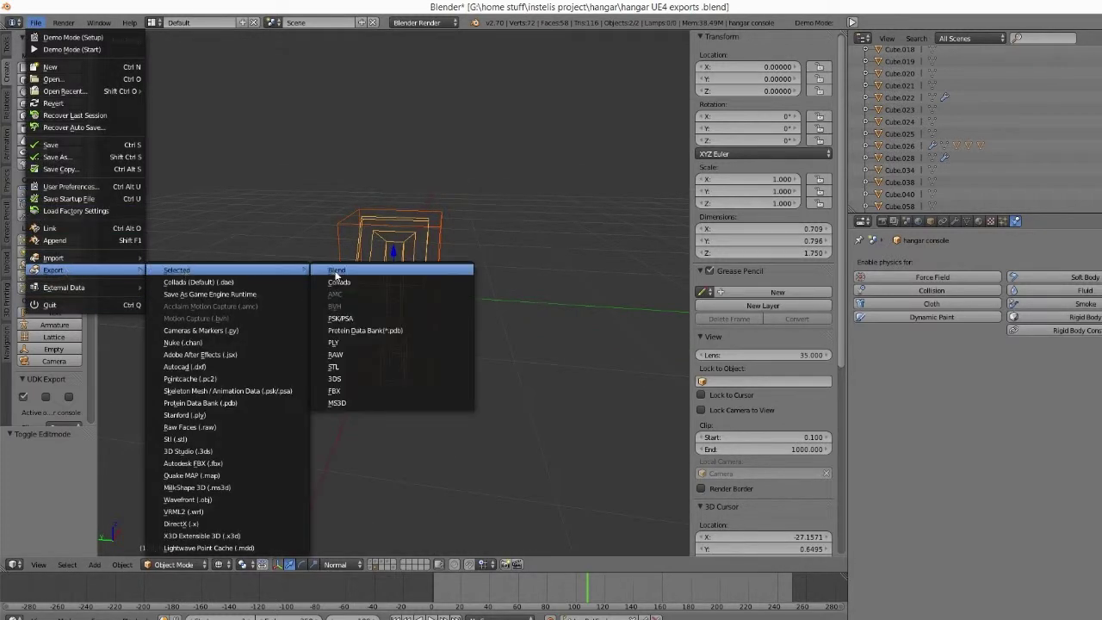
pyautogui.click(347, 394)
pyautogui.click(198, 204)
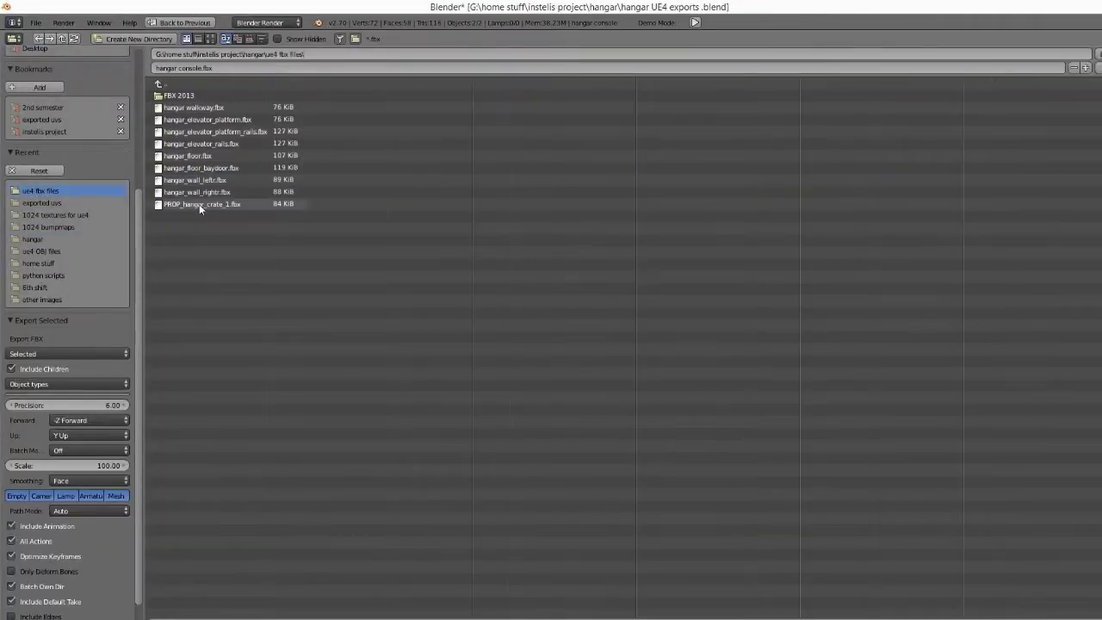
pyautogui.click(194, 68)
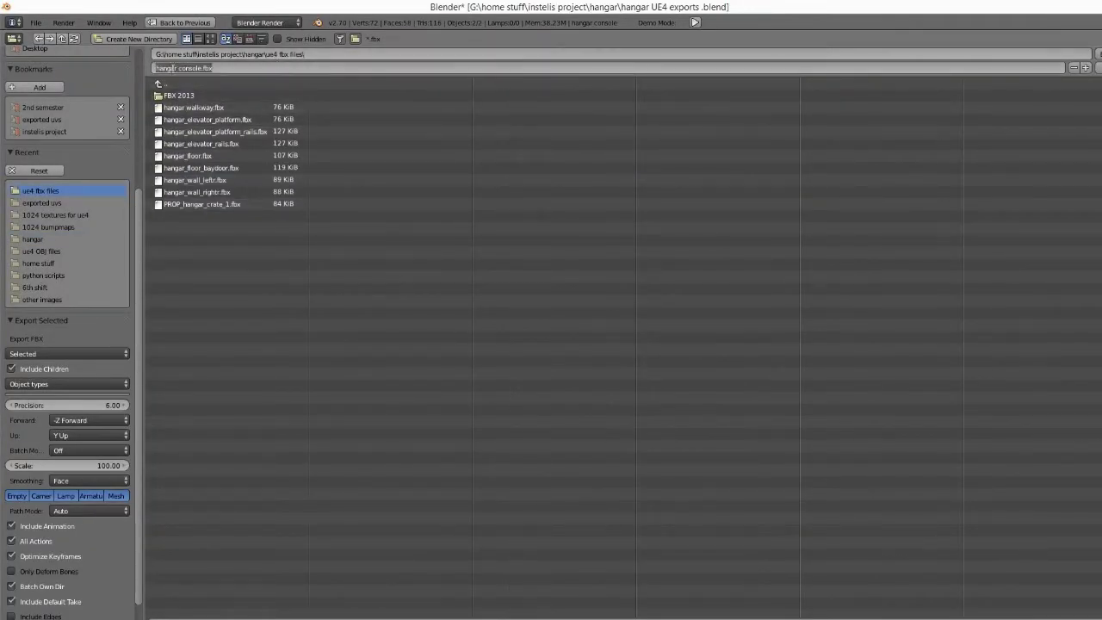
pyautogui.click(271, 99)
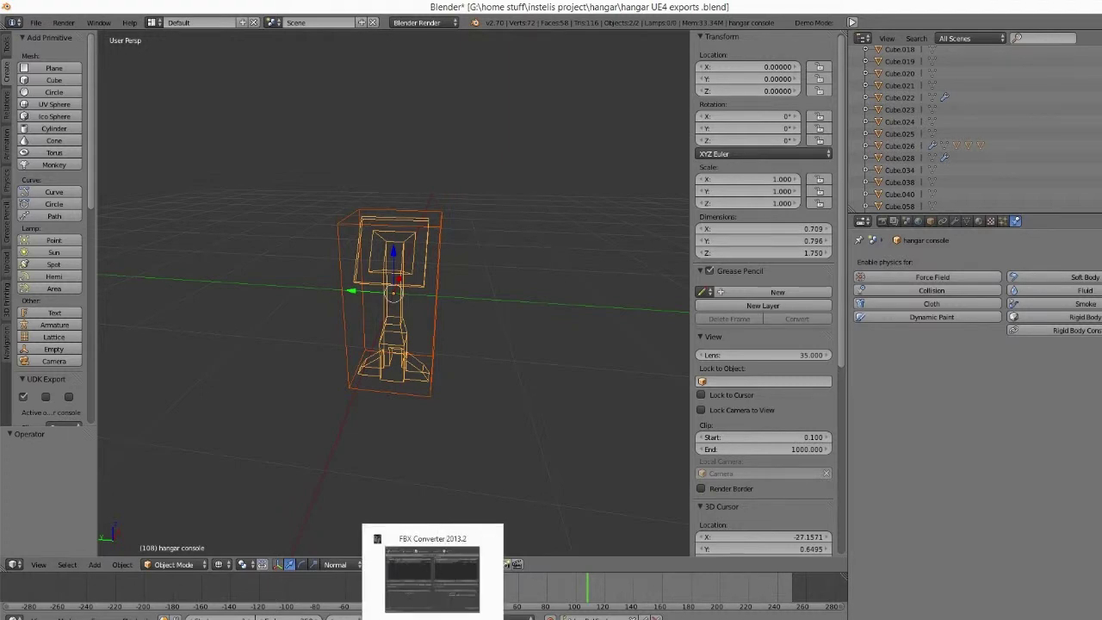
# Step: Switch to FBX Converter, clear the old file list, convert hangar_console.fbx to FBX 2013 and close the converter
pyautogui.click(434, 616)
pyautogui.moveTo(362, 114); pyautogui.dragTo(500, 54)
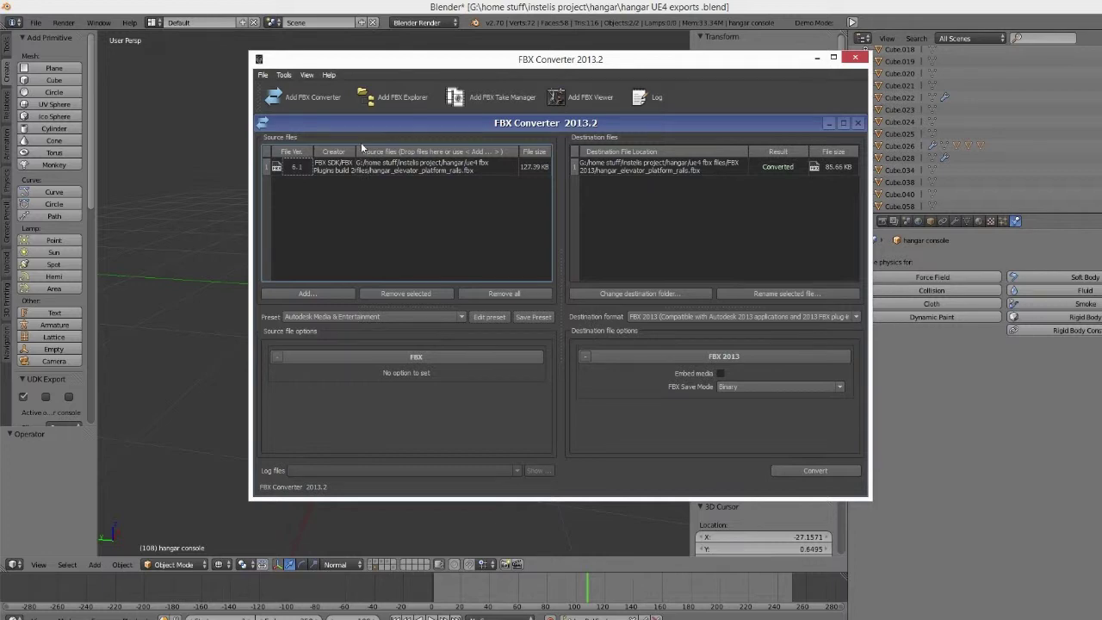
pyautogui.moveTo(651, 58); pyautogui.dragTo(583, 83)
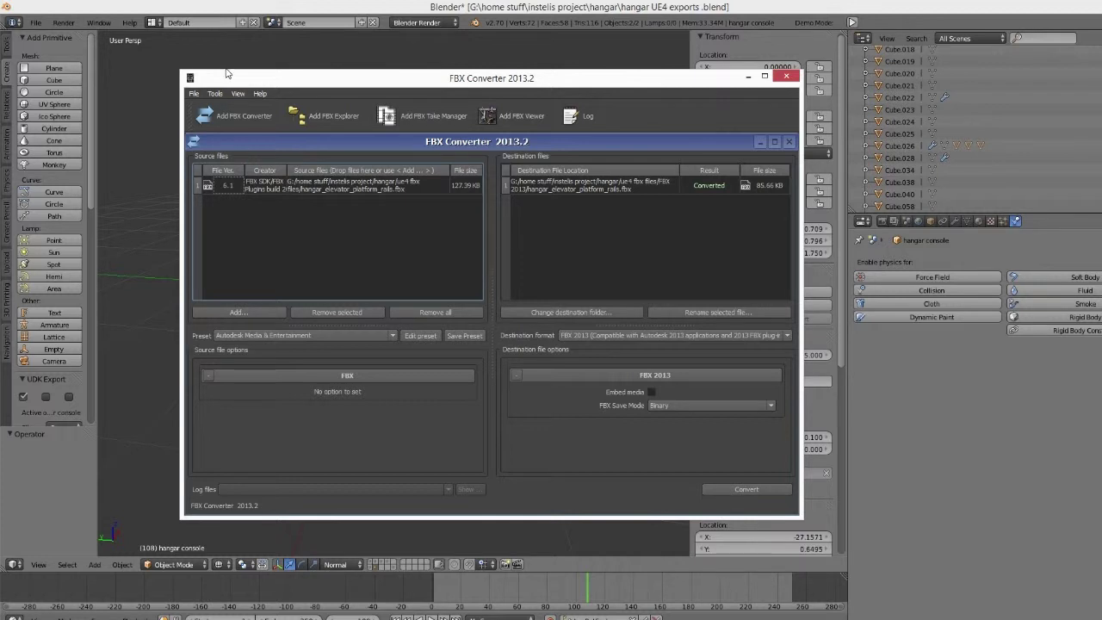
pyautogui.click(412, 314)
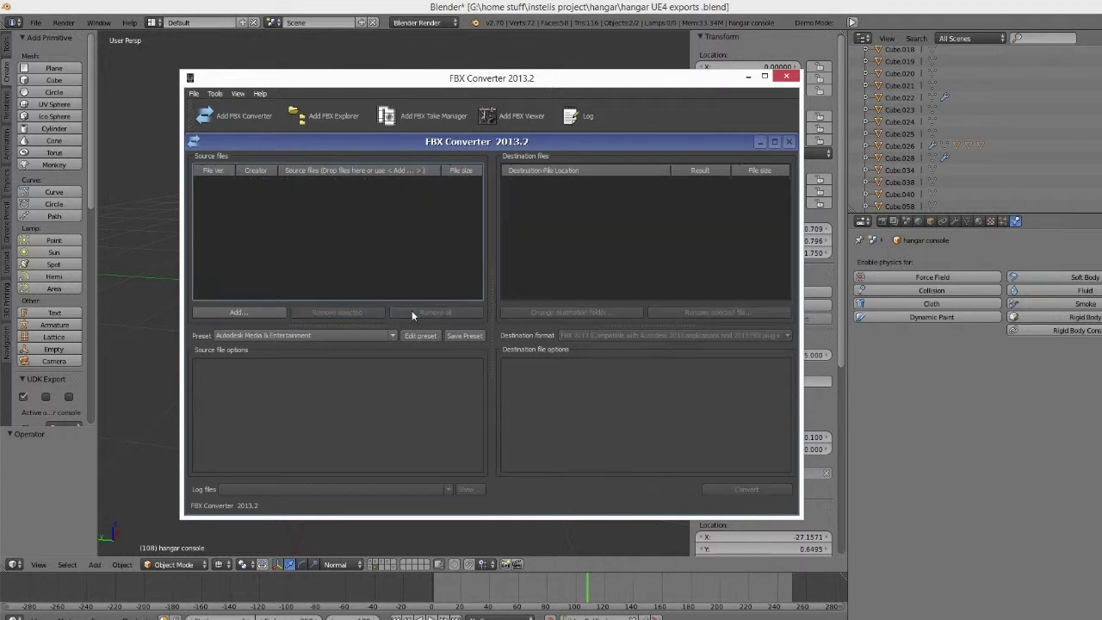
pyautogui.click(246, 312)
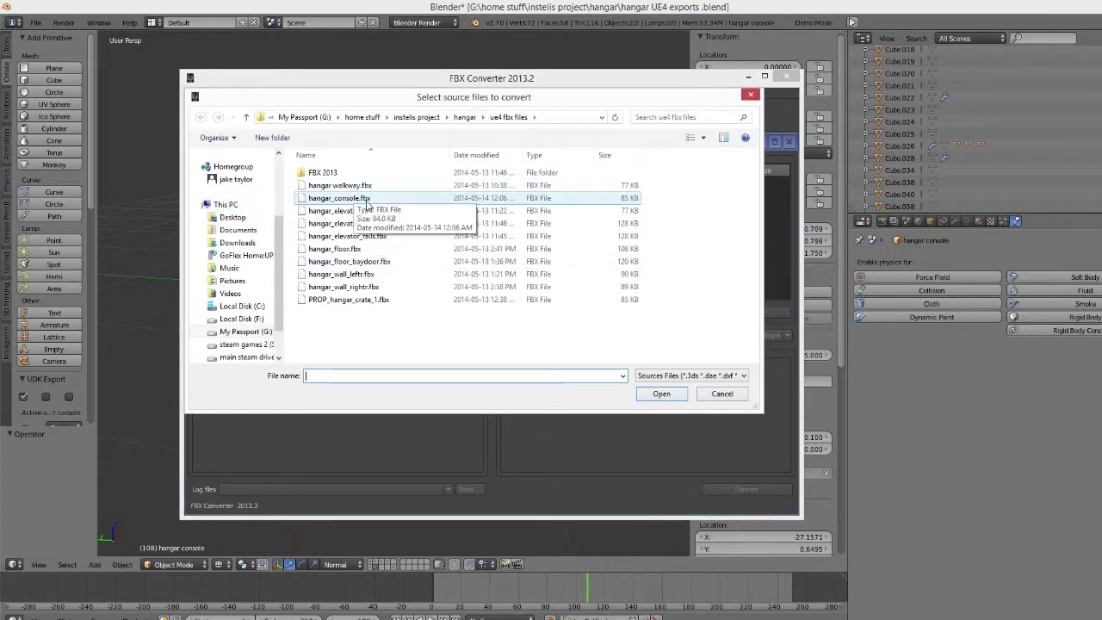
pyautogui.doubleClick(361, 198)
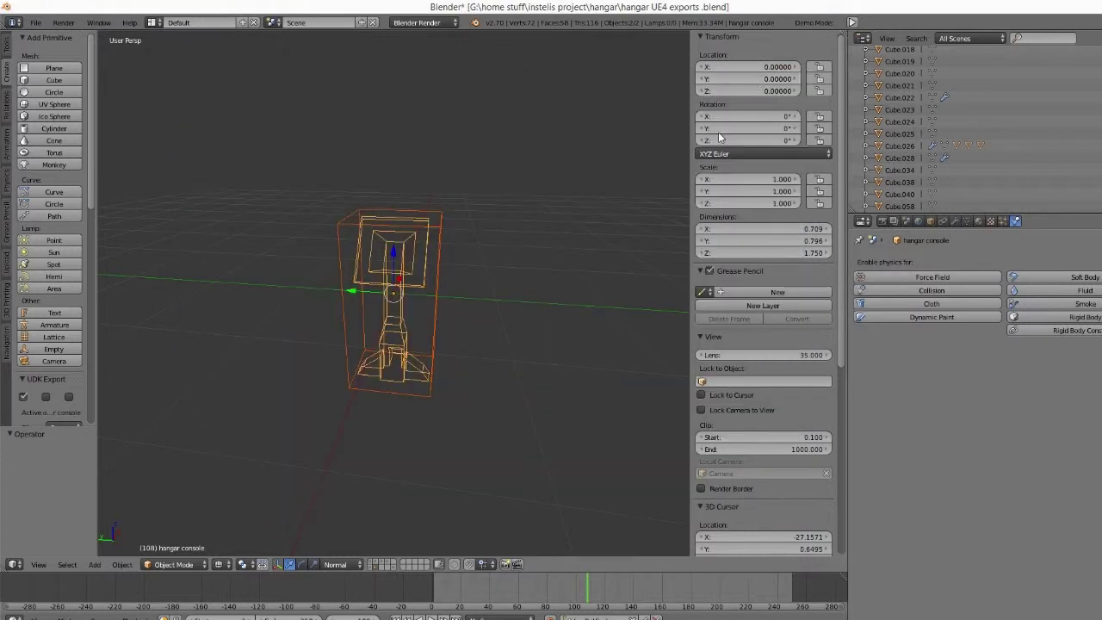
pyautogui.click(786, 75)
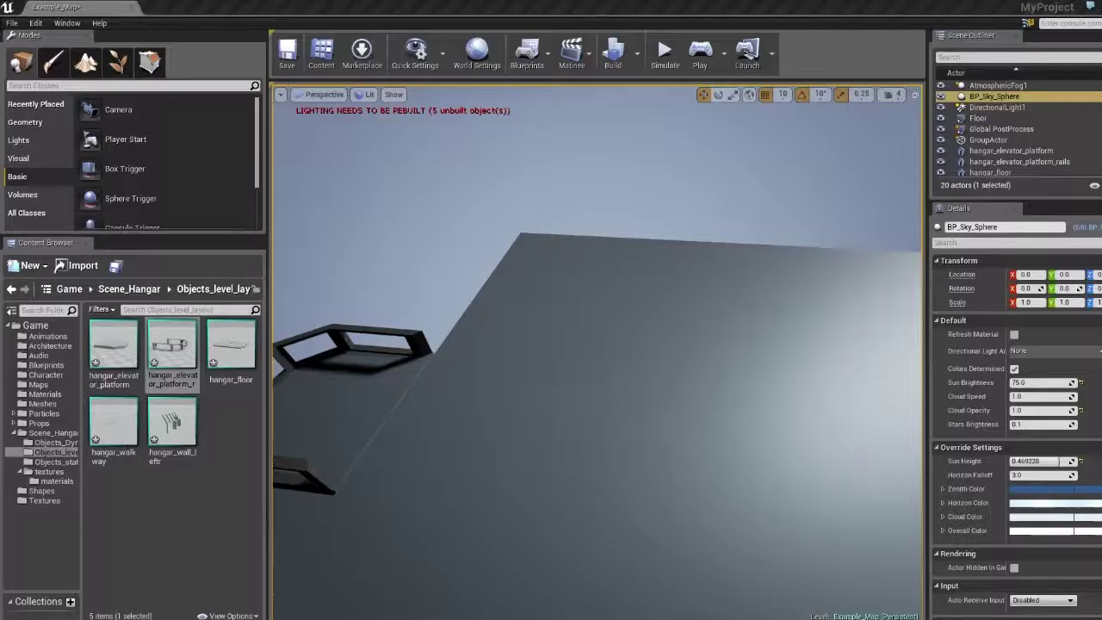
pyautogui.moveTo(598, 351); pyautogui.dragTo(311, 241, button='right')
pyautogui.press('s')
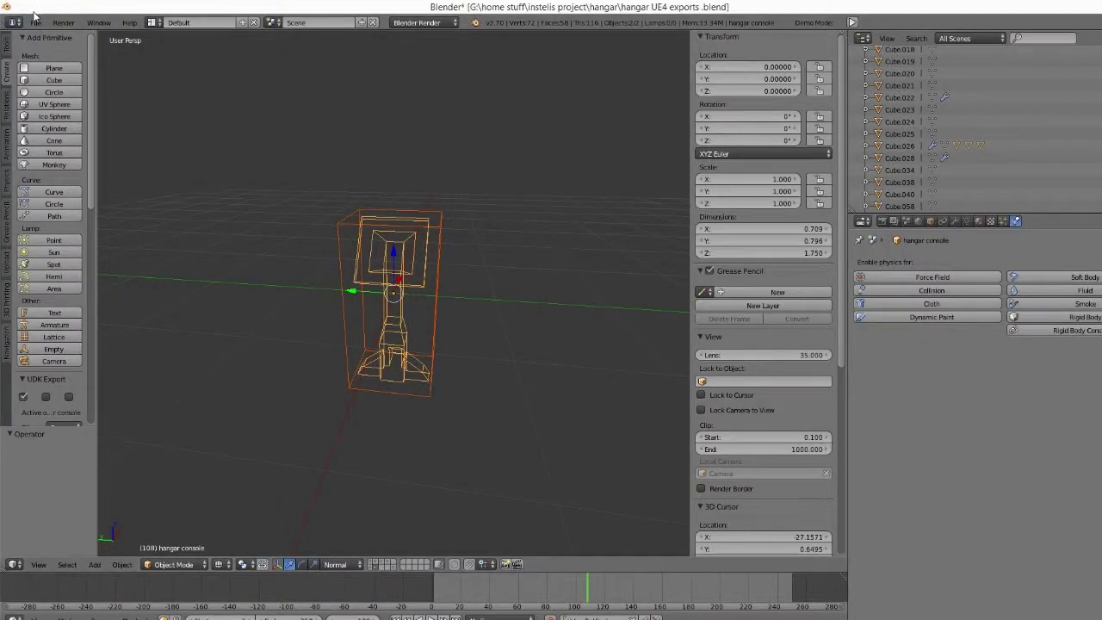
# Step: Switch back to Blender and examine the FBX export settings for selected objects, including scale, axes and smoothing, then leave the export screen
pyautogui.click(35, 21)
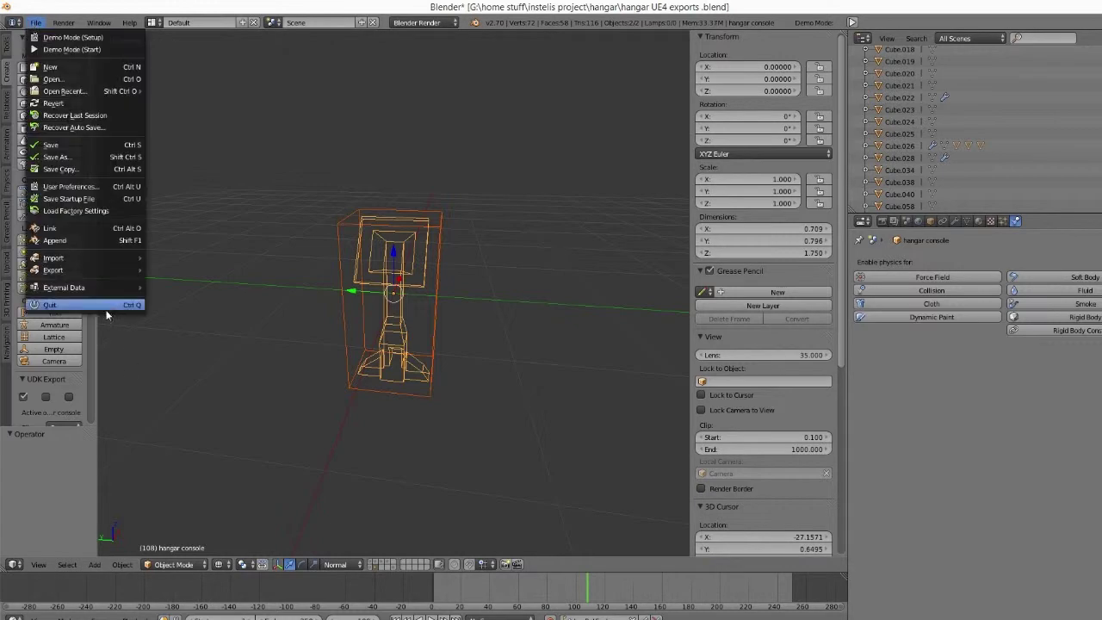
pyautogui.moveTo(82, 271)
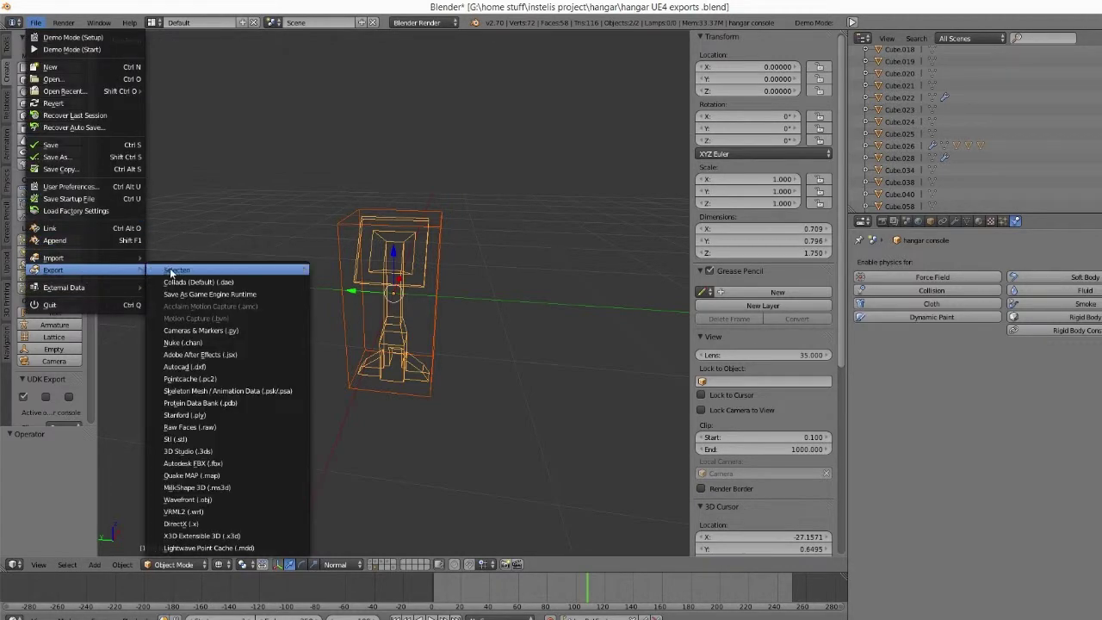
pyautogui.moveTo(170, 271)
pyautogui.click(371, 383)
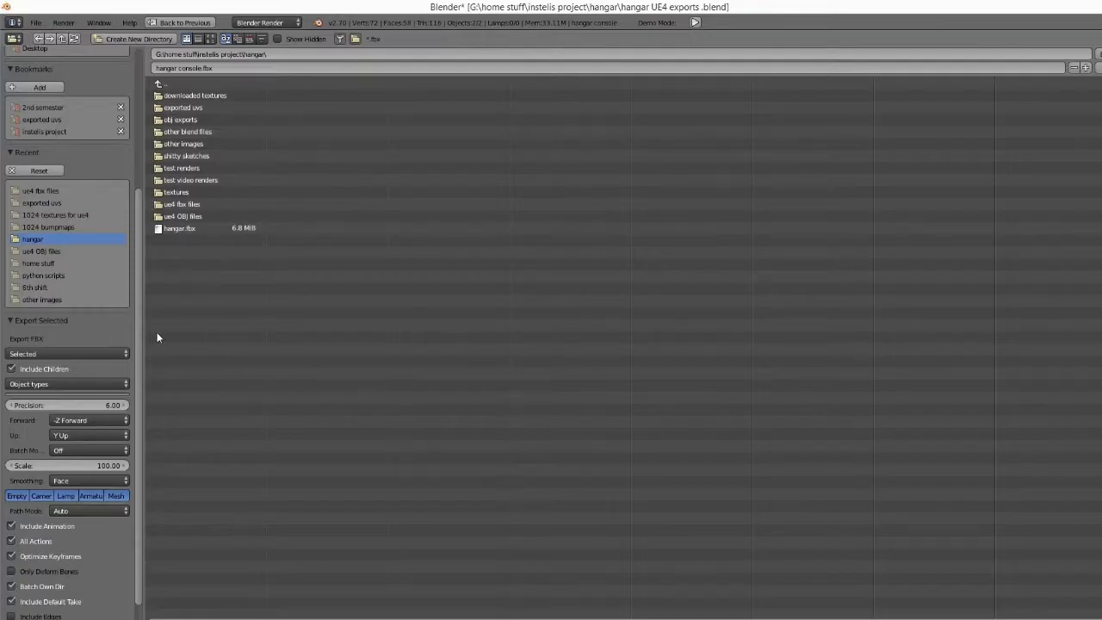
pyautogui.scroll(-1, 129, 413)
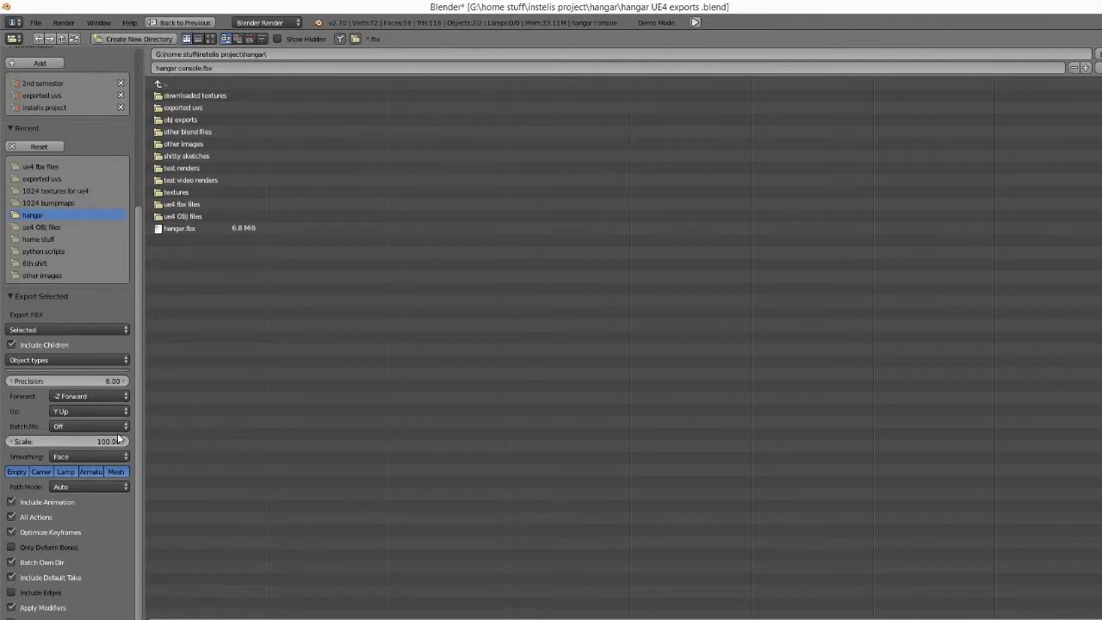
pyautogui.scroll(-1, 119, 439)
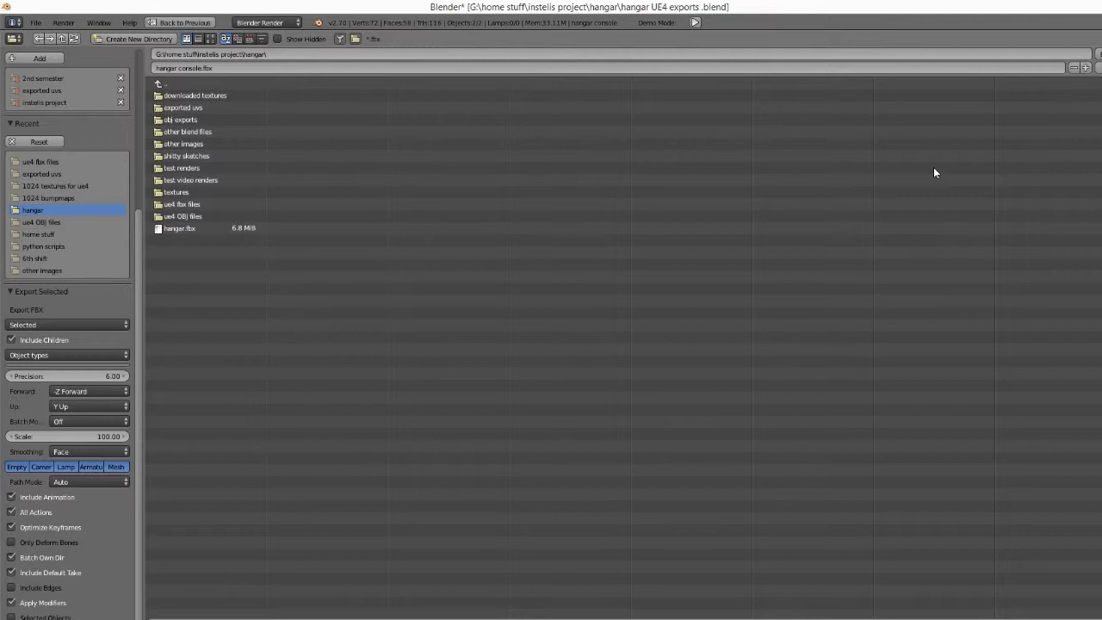
pyautogui.click(1097, 53)
pyautogui.moveTo(403, 509); pyautogui.dragTo(393, 454, button='middle')
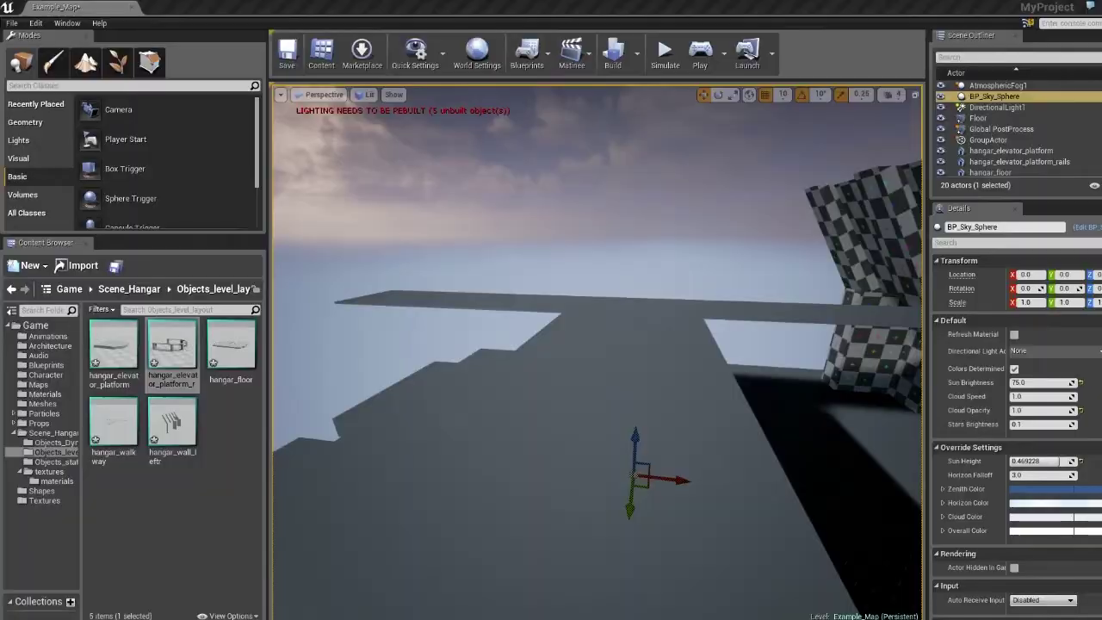
# Step: In Unreal Editor, import hangar_console.fbx from the FBX 2013 folder into Objects_level_layout as a static mesh
pyautogui.press('w')
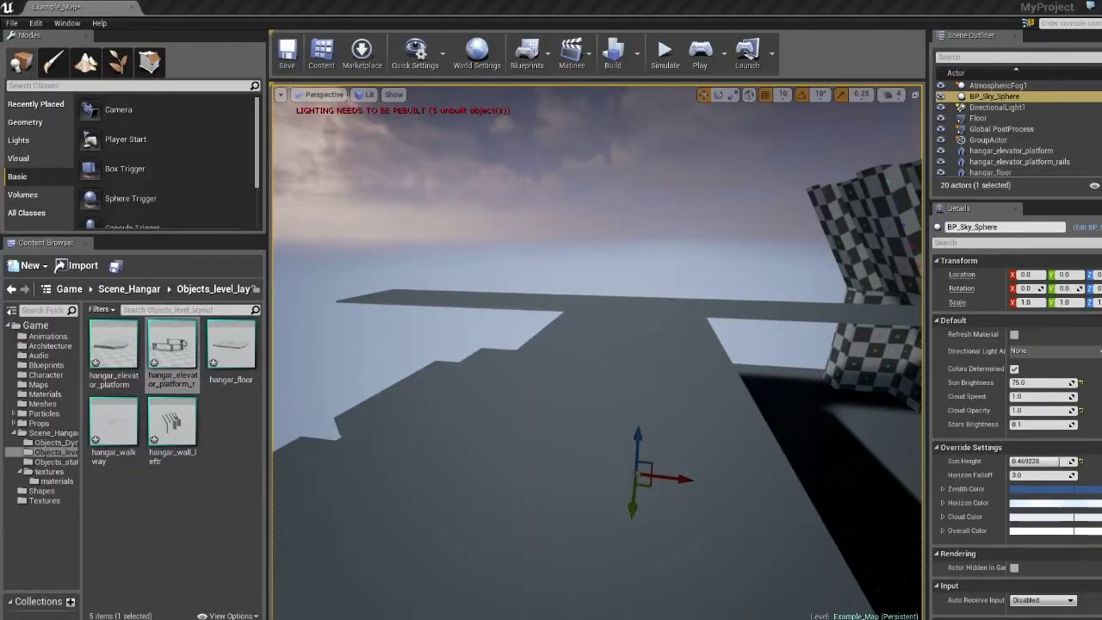
pyautogui.press('w')
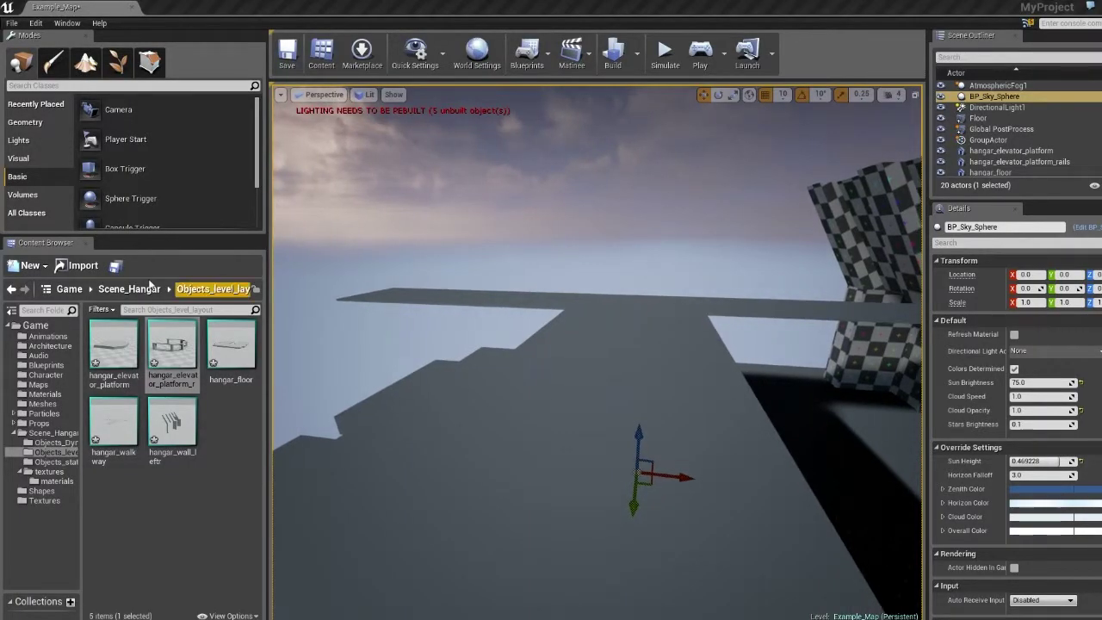
pyautogui.click(83, 267)
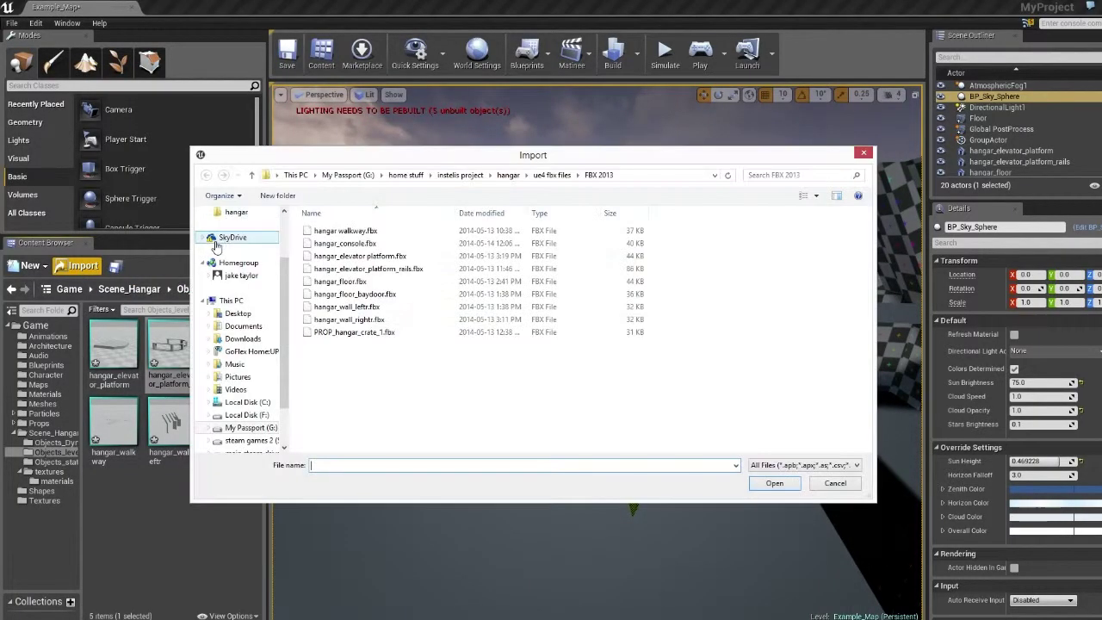
pyautogui.doubleClick(363, 247)
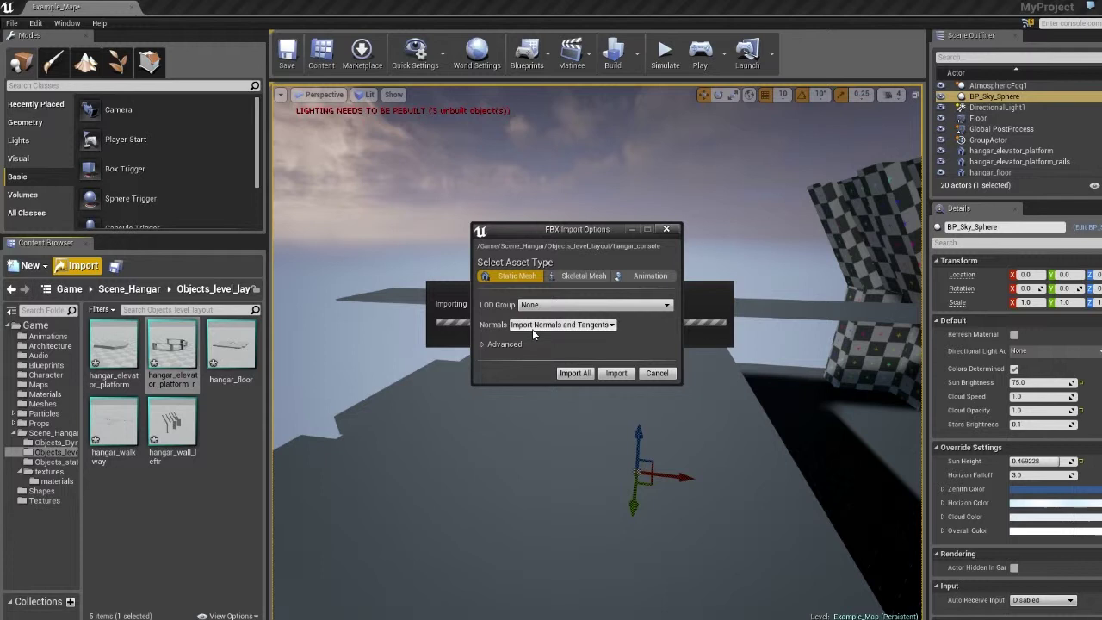
pyautogui.click(615, 373)
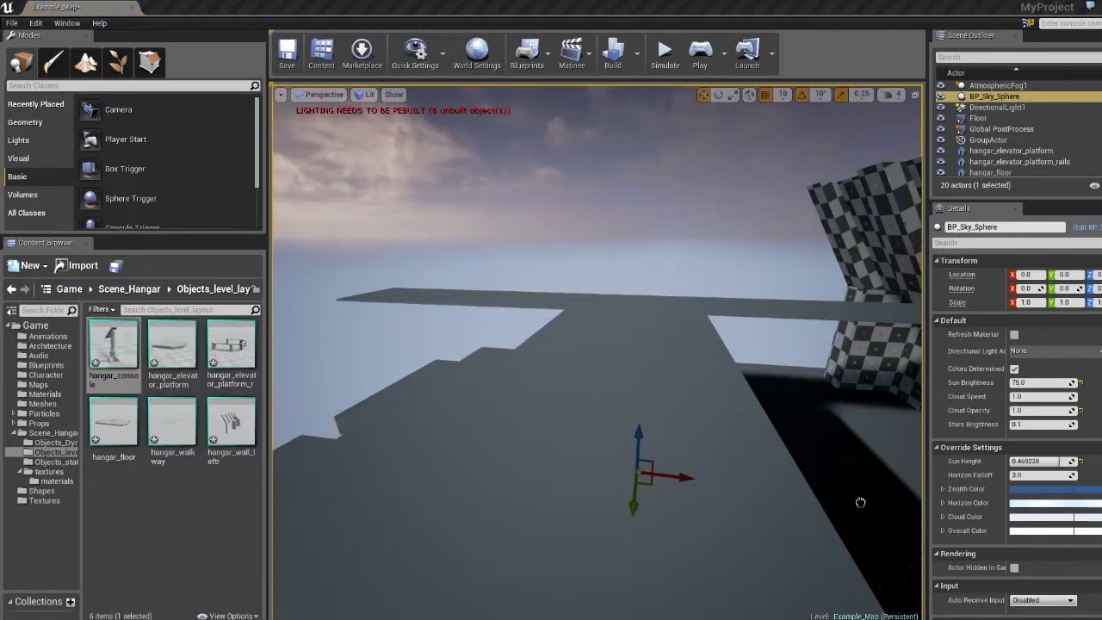
# Step: Place the imported hangar_console mesh in the level at about X 5100, Y -290
pyautogui.moveTo(840, 500); pyautogui.dragTo(840, 500)
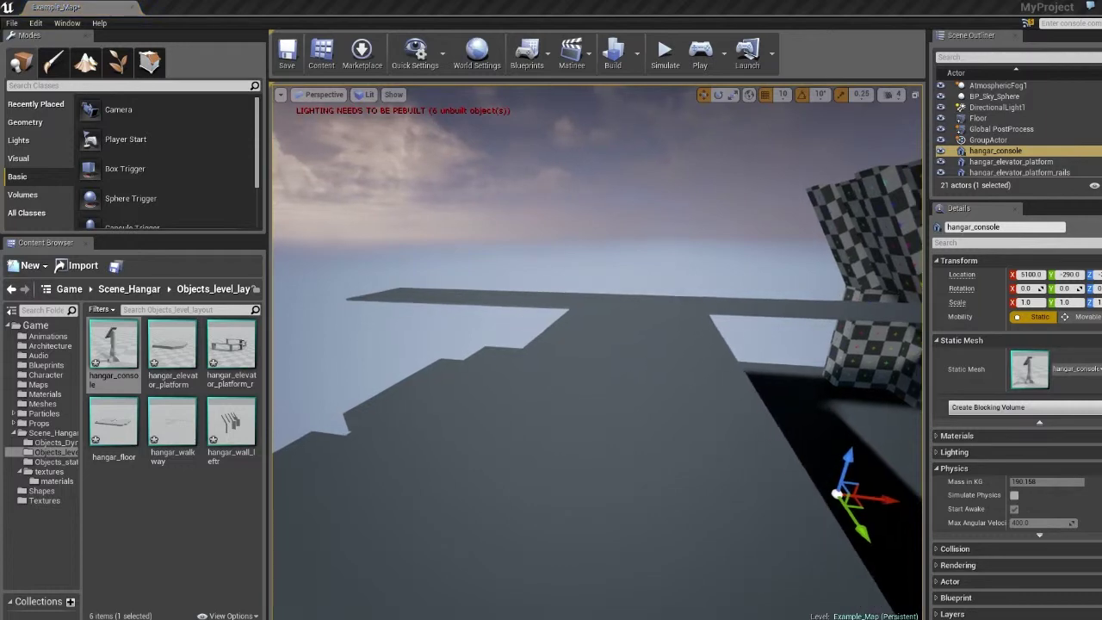
pyautogui.moveTo(839, 500); pyautogui.dragTo(870, 506, button='right')
pyautogui.moveTo(804, 469); pyautogui.dragTo(903, 568, button='right')
pyautogui.moveTo(596, 351)
pyautogui.mouseDown(button='right')
pyautogui.moveTo(568, 340)
pyautogui.moveTo(551, 292)
pyautogui.moveTo(585, 258)
pyautogui.moveTo(447, 245)
pyautogui.moveTo(597, 318)
pyautogui.moveTo(482, 362)
pyautogui.moveTo(508, 374)
pyautogui.moveTo(430, 383)
pyautogui.moveTo(607, 346)
pyautogui.mouseUp(button='right')
# Step: Open the hangar_console mesh, display its collision and inspect the collision box from several sides before closing the mesh editor
pyautogui.doubleClick(113, 344)
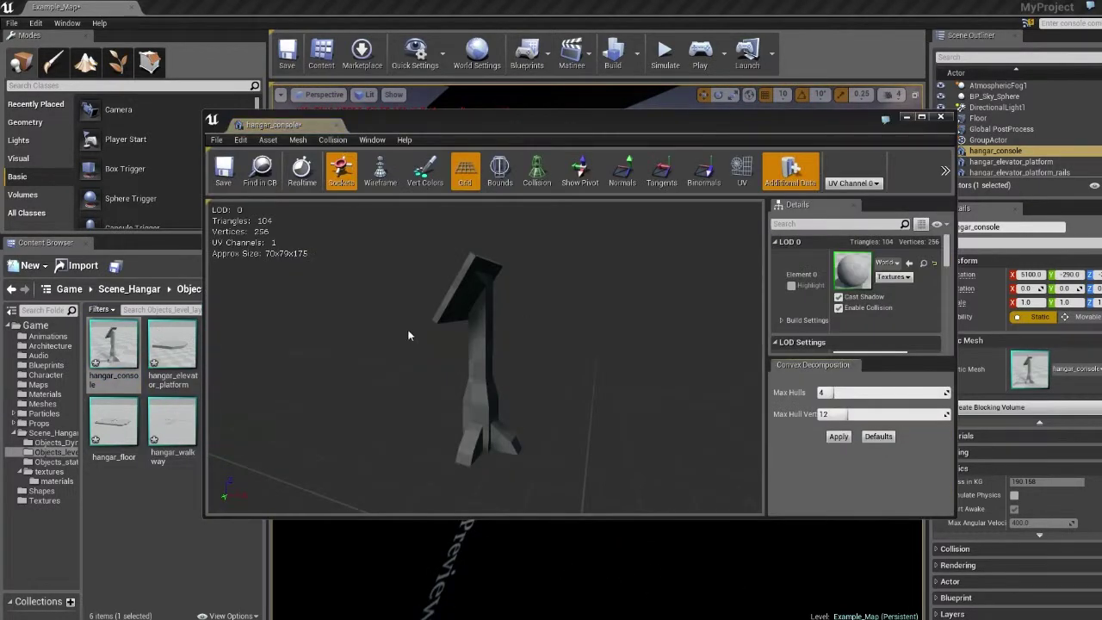
pyautogui.moveTo(342, 263); pyautogui.dragTo(431, 268)
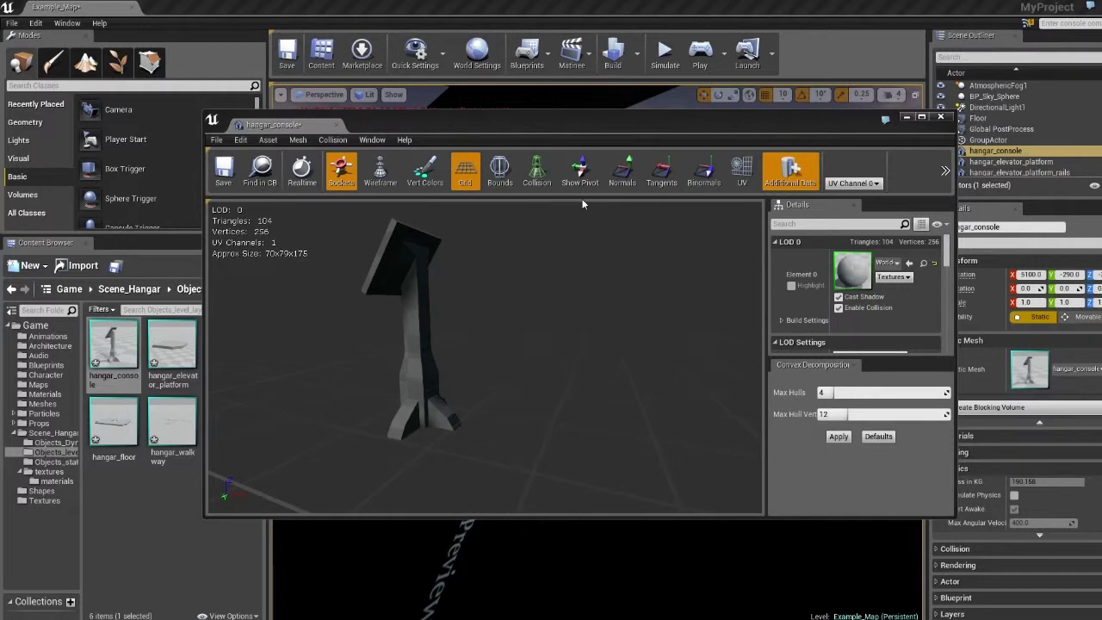
pyautogui.click(536, 172)
pyautogui.moveTo(534, 284); pyautogui.dragTo(615, 301)
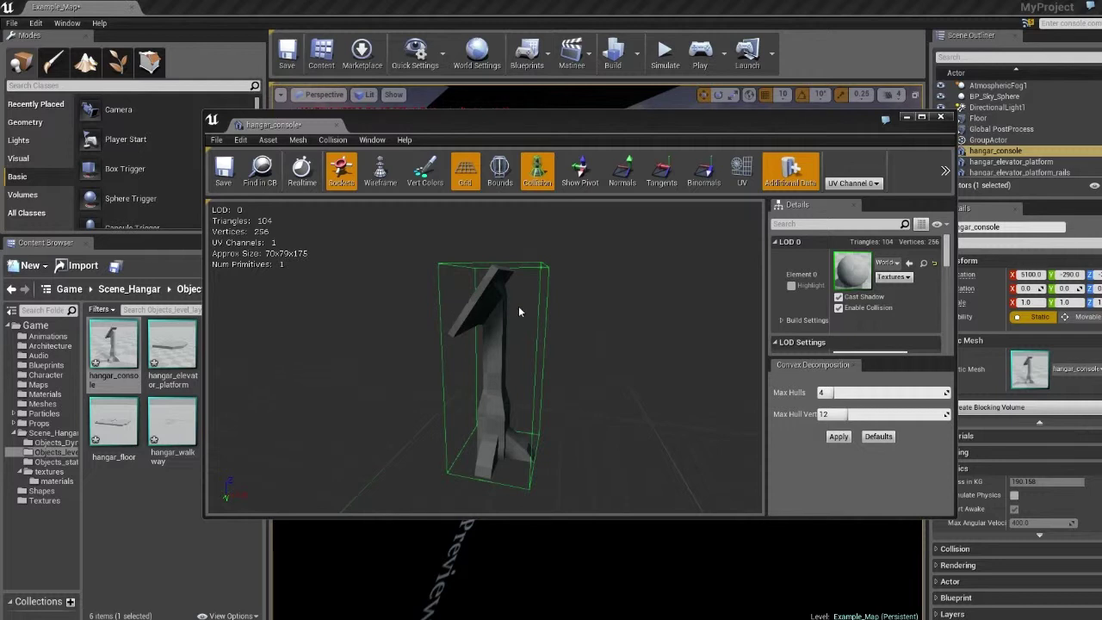
pyautogui.moveTo(501, 311); pyautogui.dragTo(505, 284)
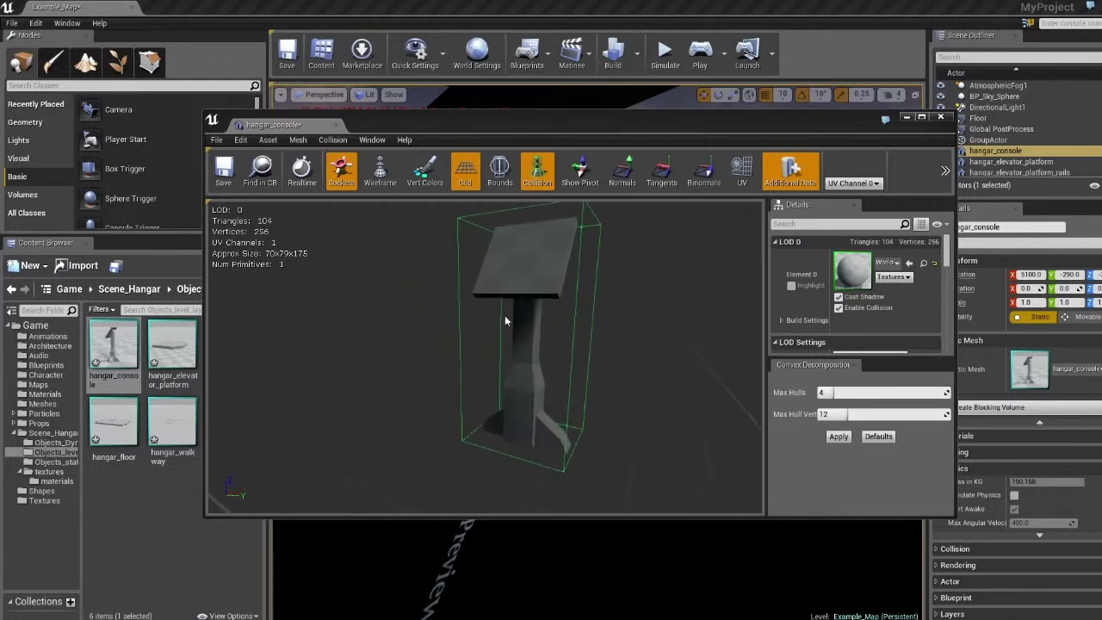
pyautogui.click(942, 116)
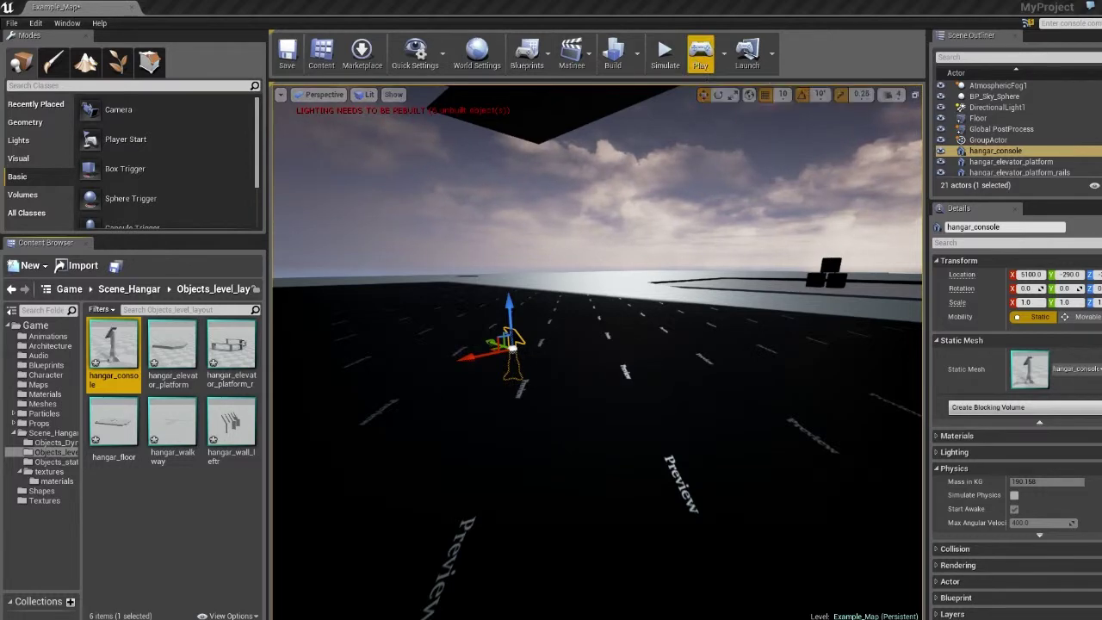
# Step: Play the level and walk up to the hangar console to test its collision, then end the play session
pyautogui.click(700, 53)
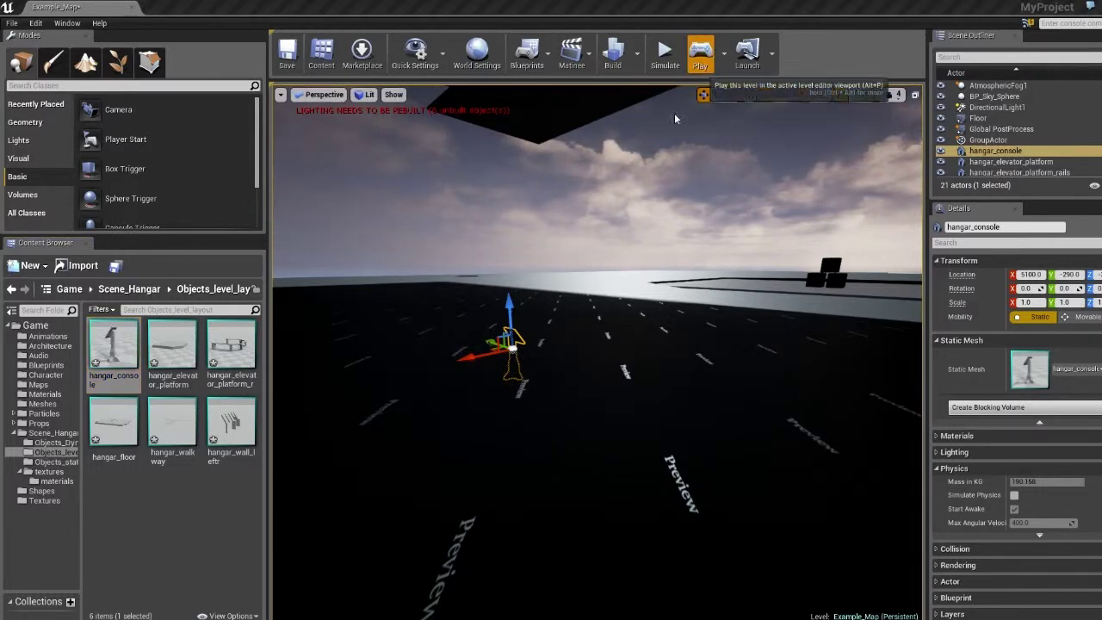
pyautogui.press('w')
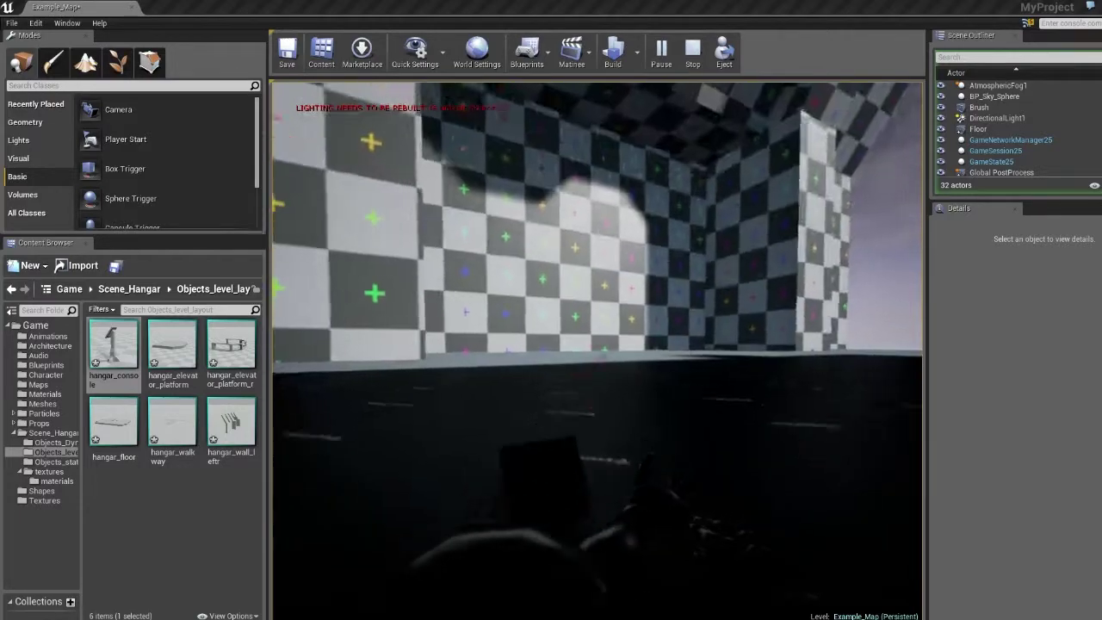
pyautogui.press('Escape')
# Step: Open the hangar_elevator_platform_rails mesh and inspect its displayed collision shapes around the railing, then close the mesh editor
pyautogui.moveTo(596, 350); pyautogui.dragTo(627, 320, button='right')
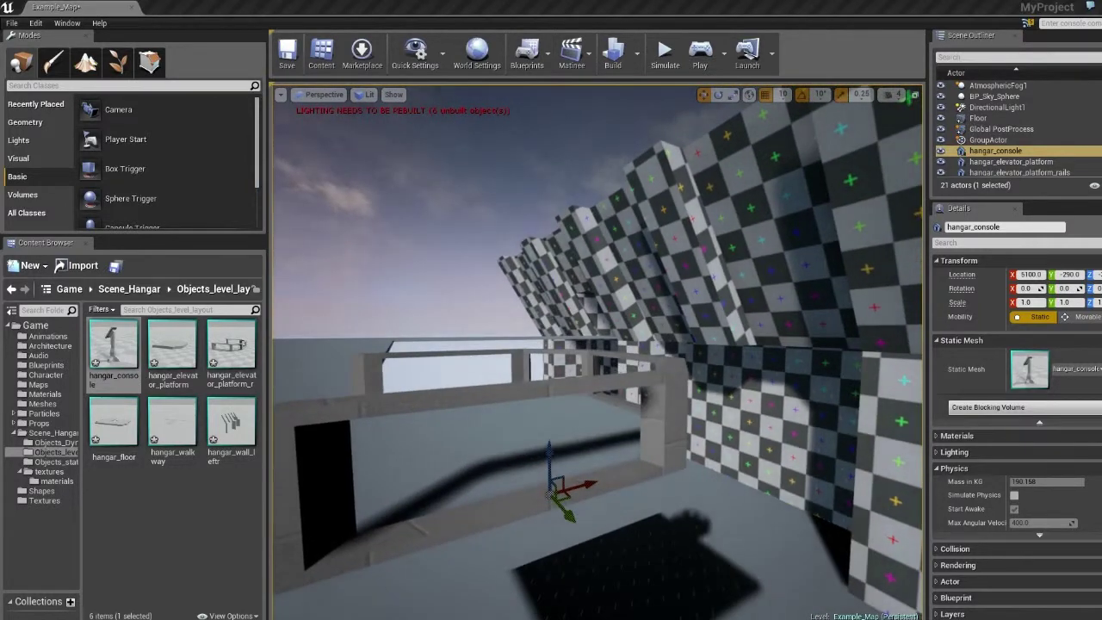
pyautogui.click(602, 384)
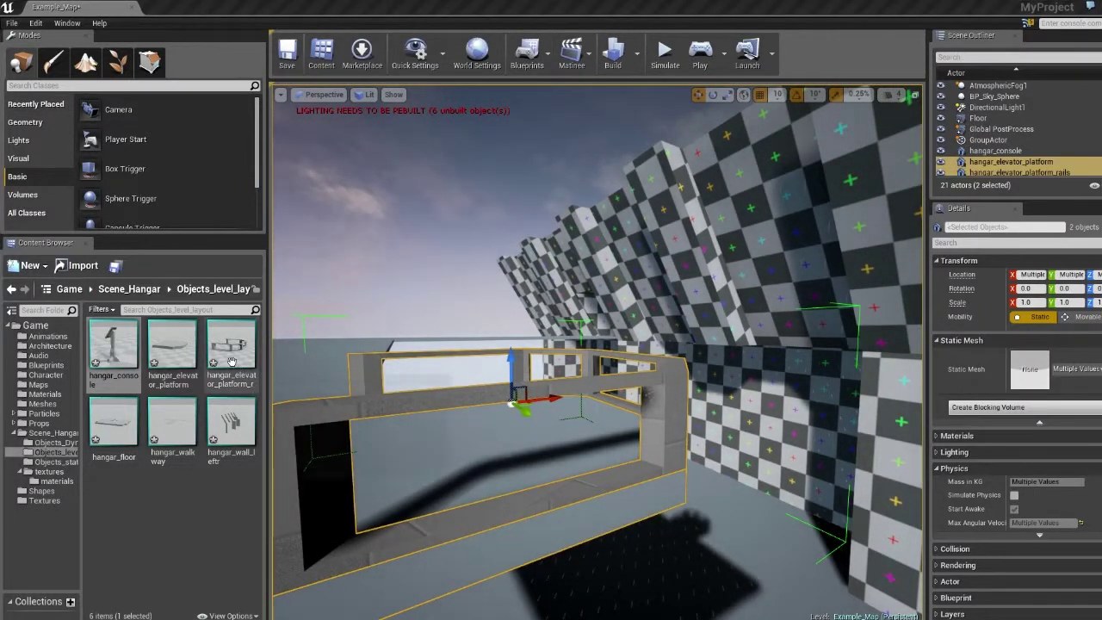
pyautogui.doubleClick(172, 344)
pyautogui.moveTo(556, 288); pyautogui.dragTo(508, 344, button='right')
pyautogui.moveTo(550, 283); pyautogui.dragTo(492, 315)
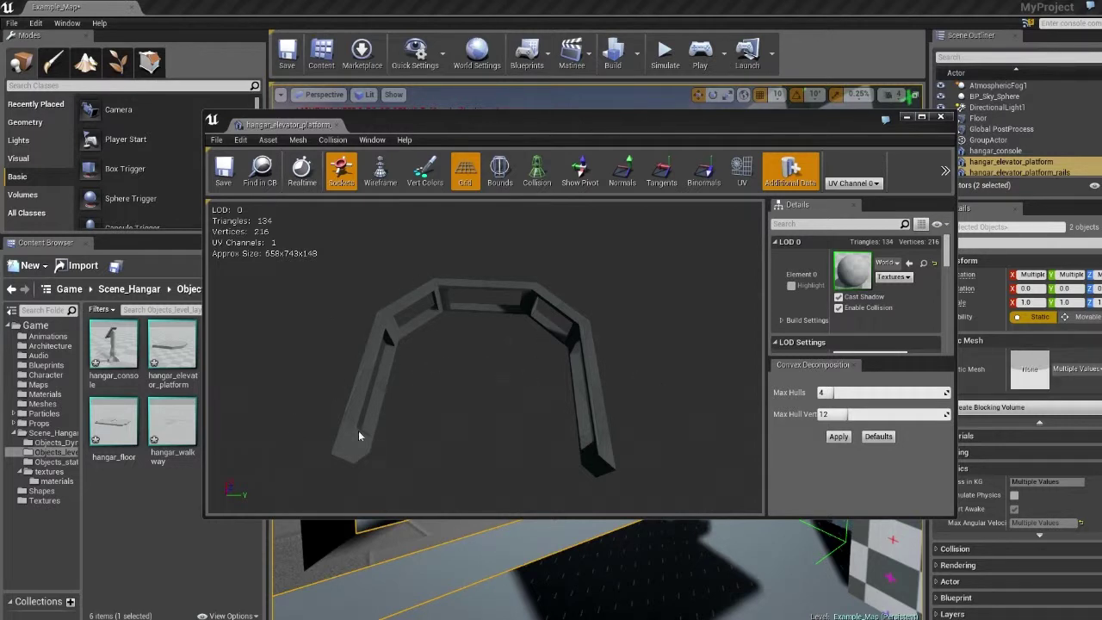
pyautogui.click(536, 169)
pyautogui.moveTo(558, 392); pyautogui.dragTo(445, 414)
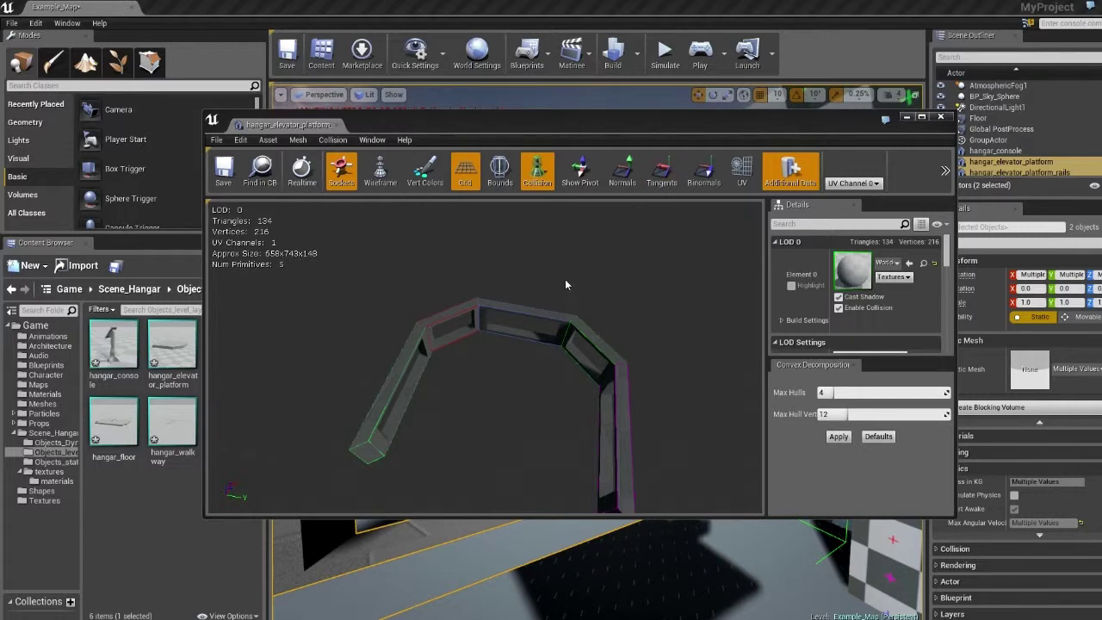
pyautogui.click(941, 119)
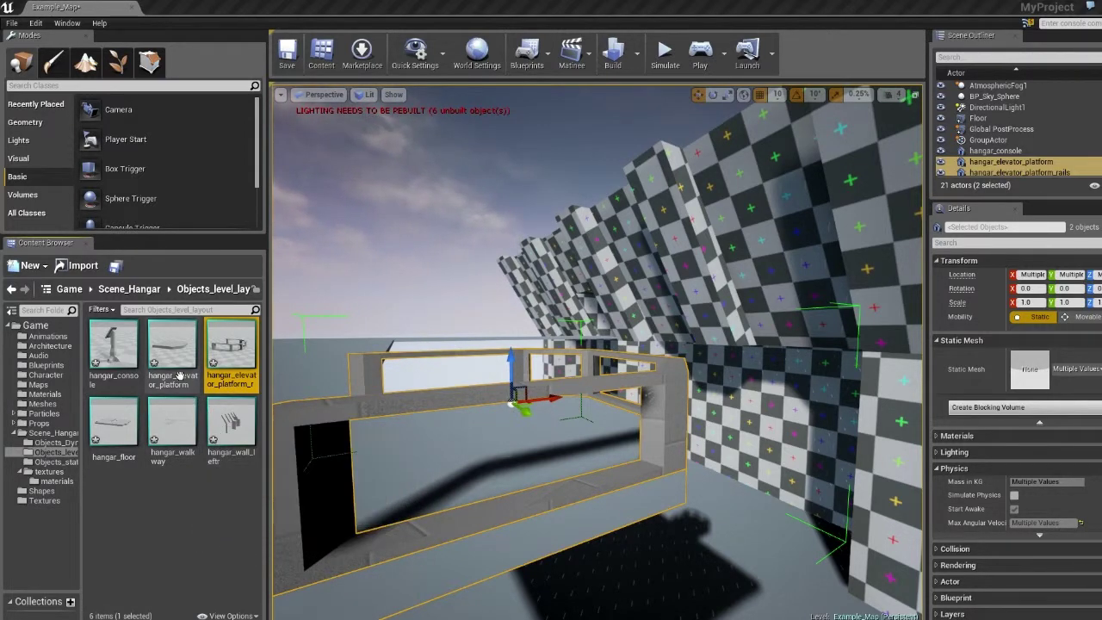
# Step: Open the hangar_walkway mesh from Objects_level_layout, display its collision and examine how it spans the walkway, then close the editor
pyautogui.click(54, 443)
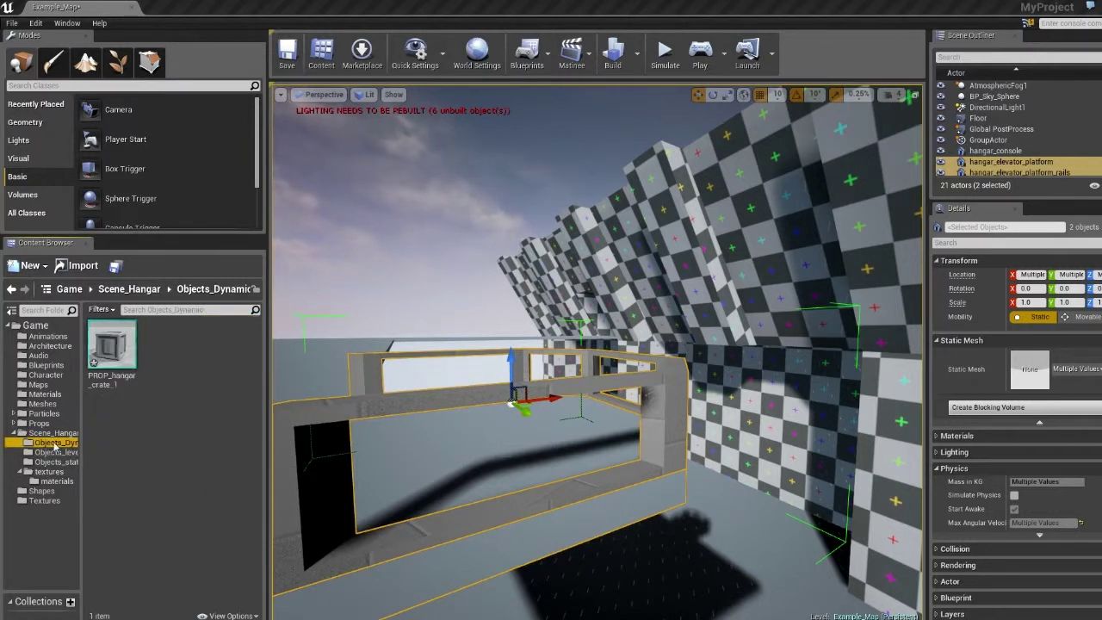
pyautogui.click(57, 461)
pyautogui.click(57, 452)
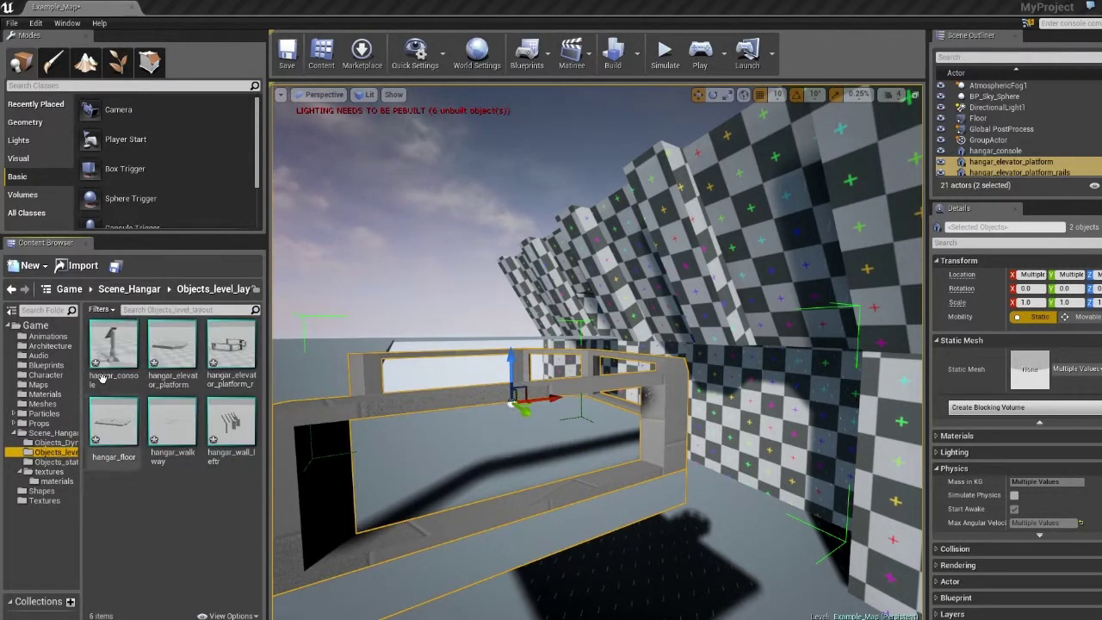
pyautogui.doubleClick(172, 426)
pyautogui.moveTo(534, 273); pyautogui.dragTo(525, 301, button='right')
pyautogui.moveTo(514, 318); pyautogui.dragTo(506, 334)
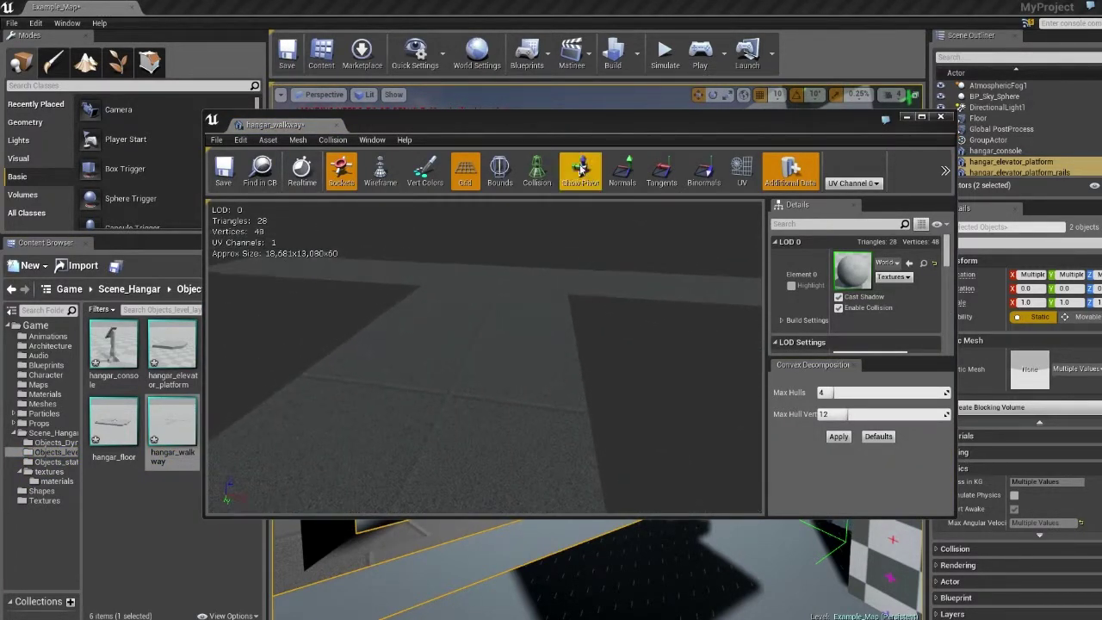
pyautogui.click(537, 172)
pyautogui.moveTo(485, 357)
pyautogui.mouseDown(button='right')
pyautogui.moveTo(382, 358)
pyautogui.moveTo(484, 357)
pyautogui.mouseUp(button='right')
pyautogui.moveTo(619, 331); pyautogui.dragTo(250, 399)
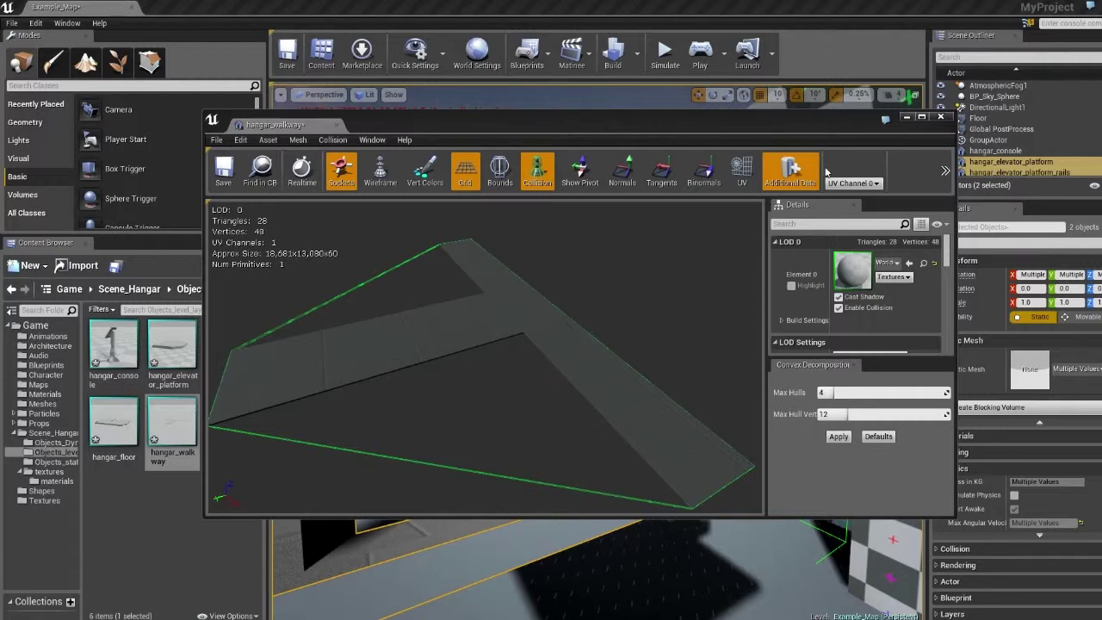
pyautogui.click(940, 116)
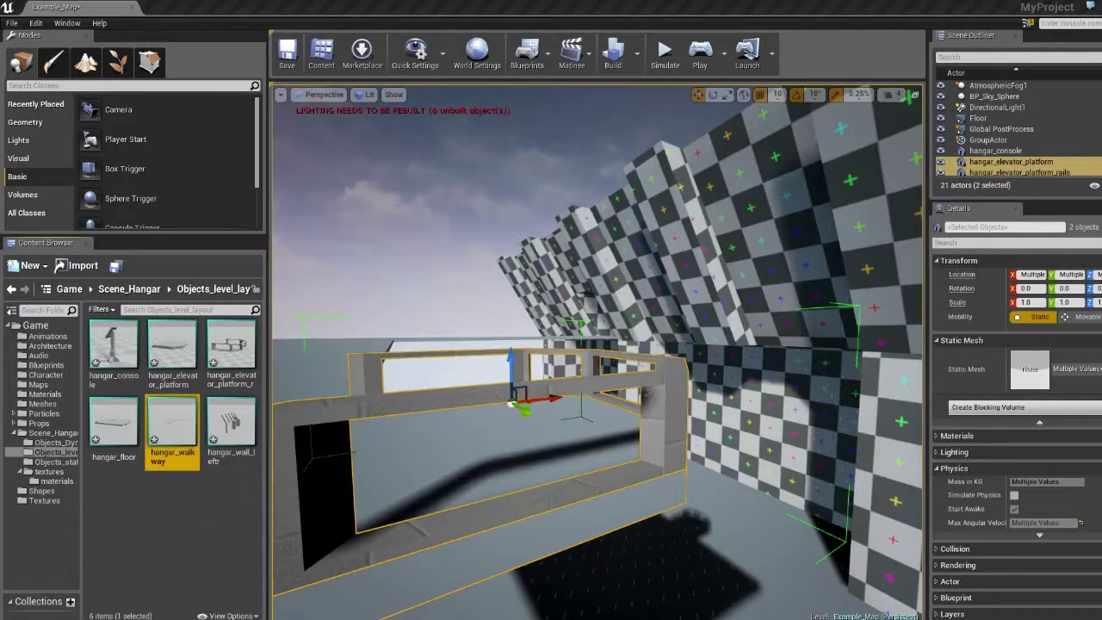
# Step: Play the level and walk onto the elevator platform to test the collision of the platform and its rails
pyautogui.moveTo(597, 351); pyautogui.dragTo(662, 422, button='right')
pyautogui.click(699, 50)
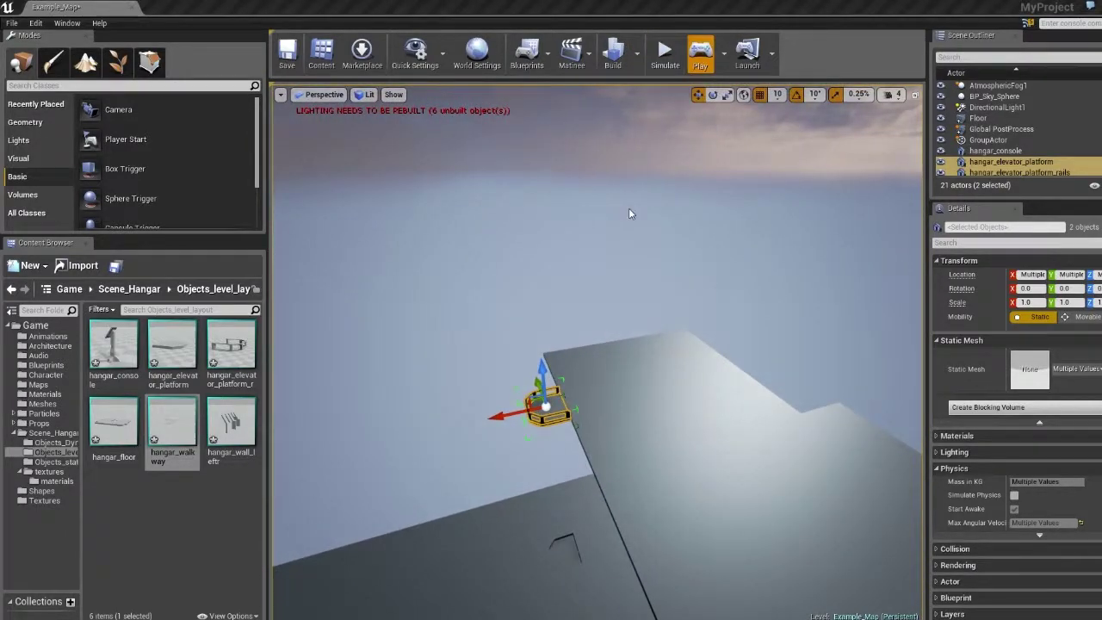
pyautogui.click(594, 318)
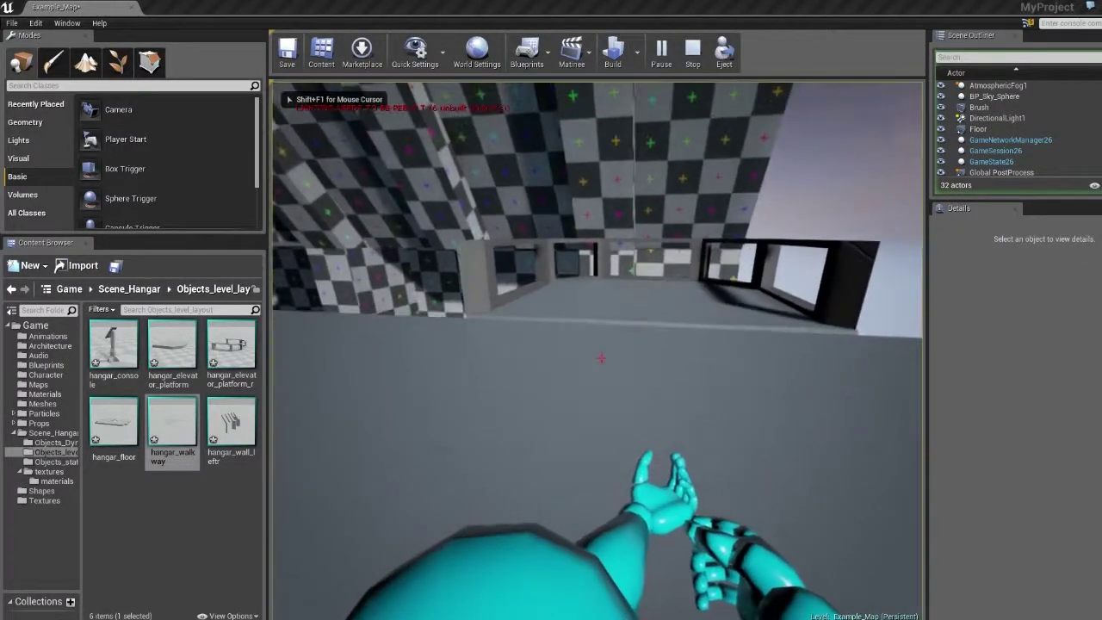
pyautogui.press('w')
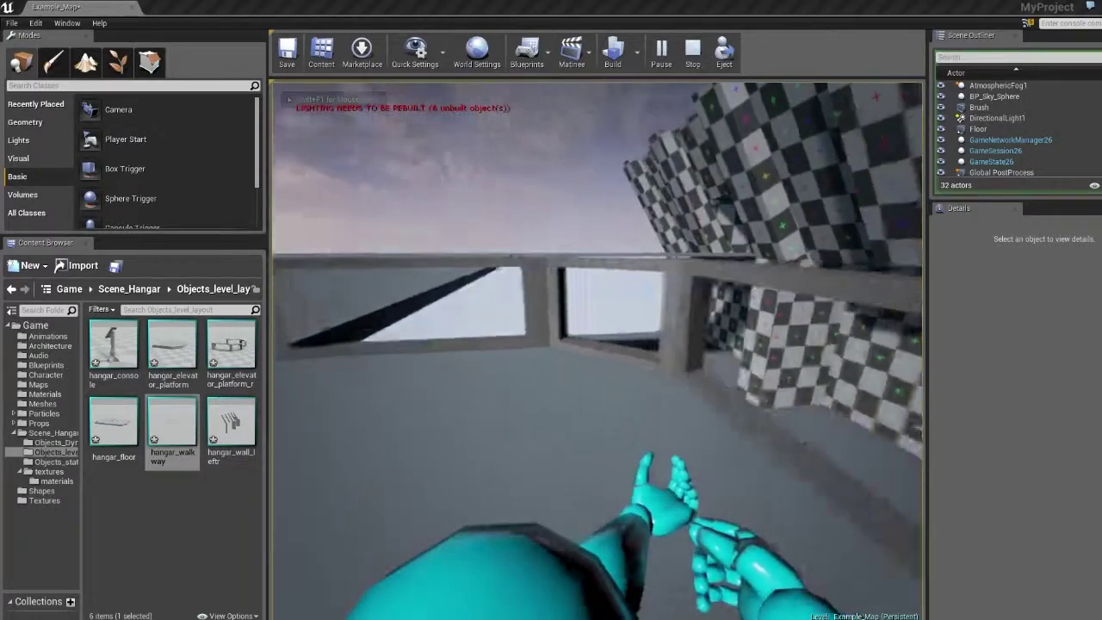